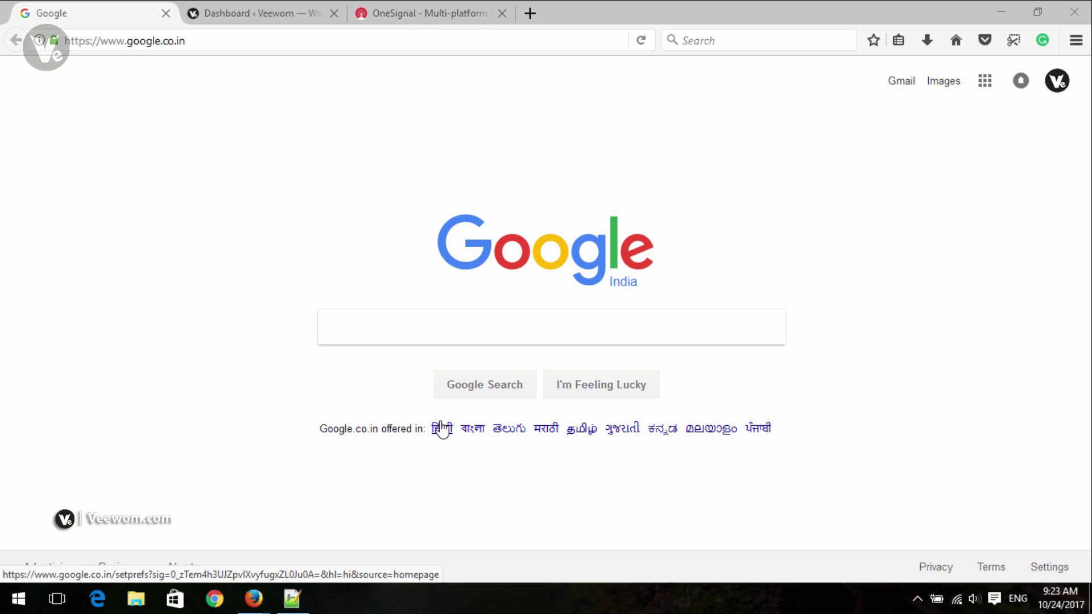
In the WordPress dashboard, find the OneSignal – Free Web Push Notifications plugin by searching for "onesignal", then install and activate it.
left_click(190, 11)
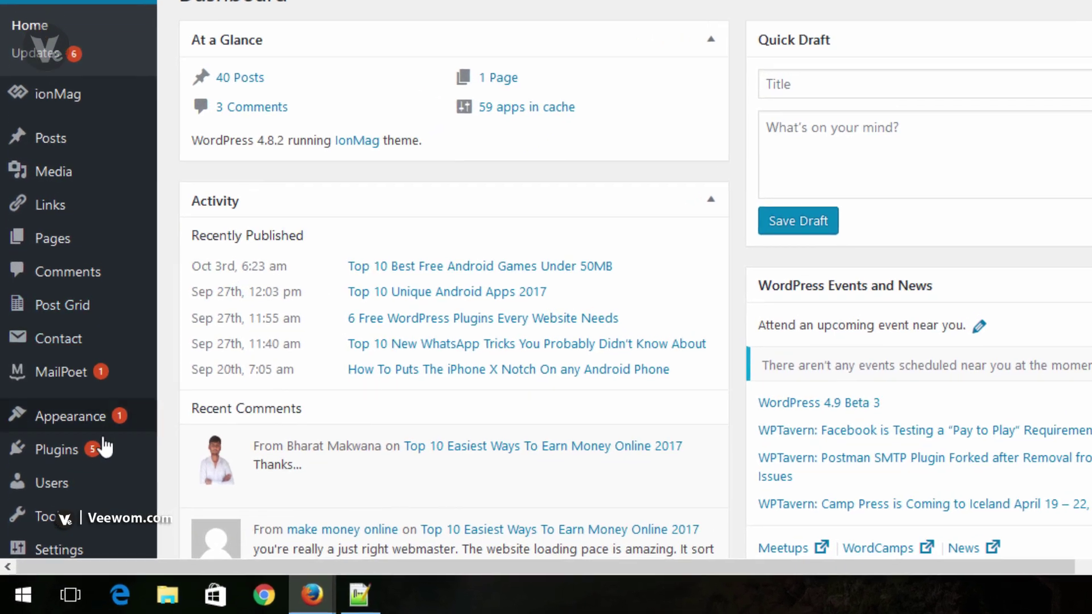
mouse_move(47, 485)
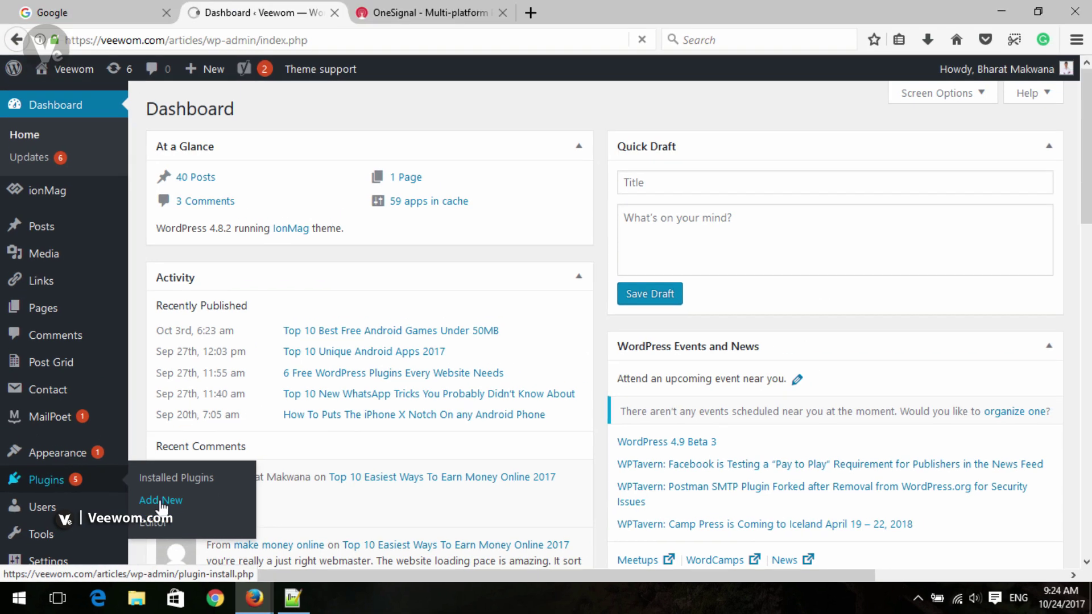
left_click(161, 501)
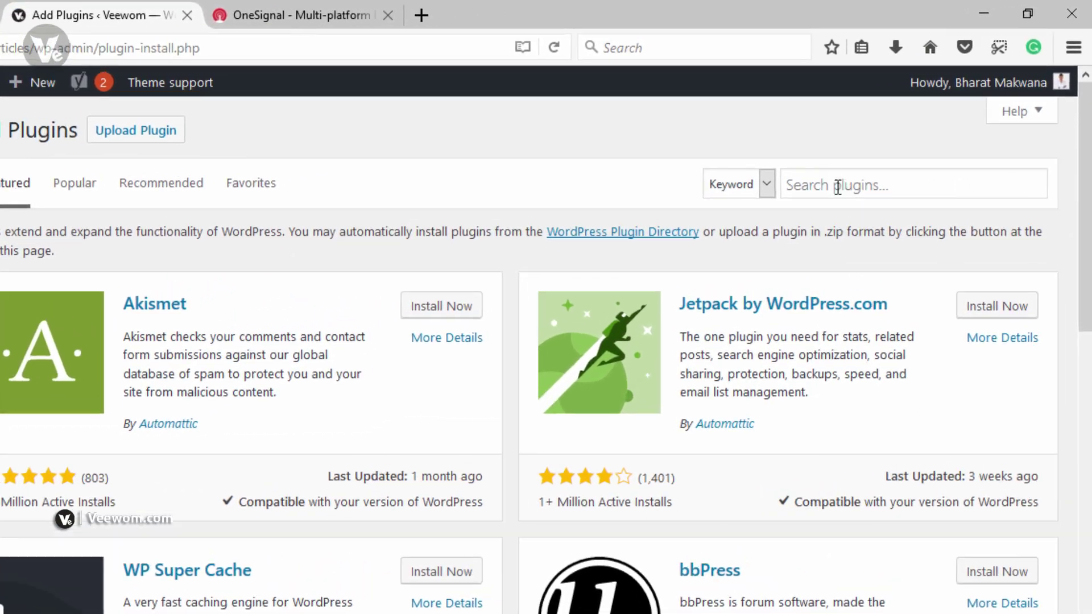
left_click(881, 156)
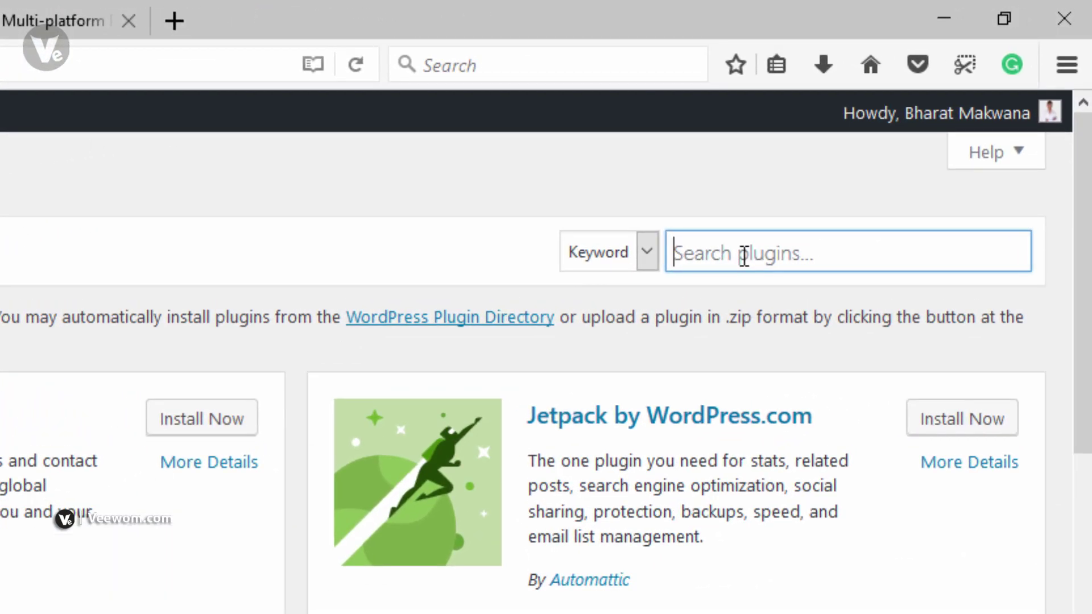
type("onesignal")
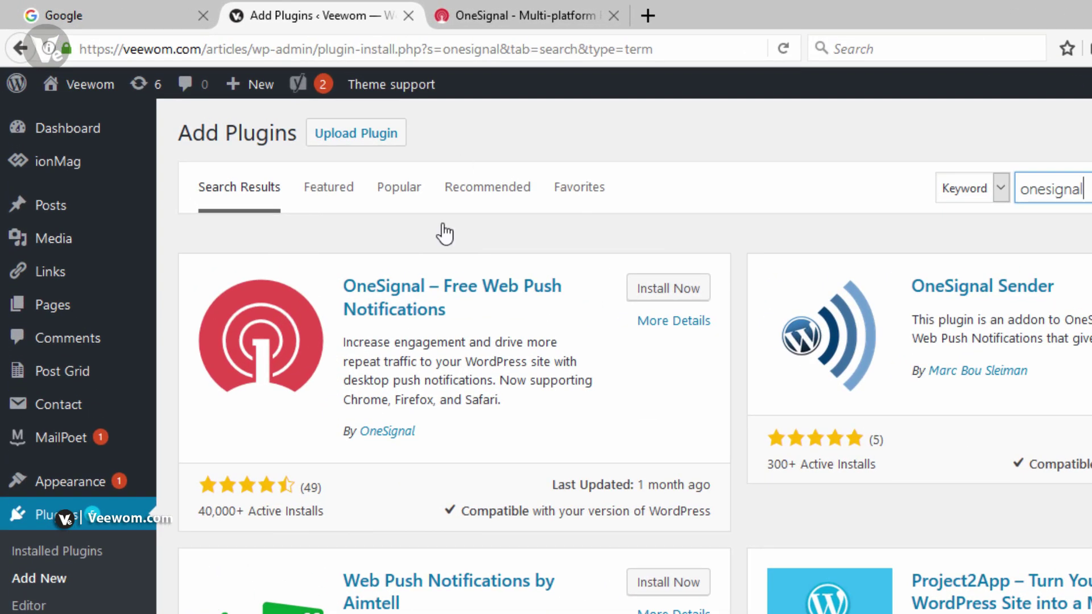
left_click(685, 291)
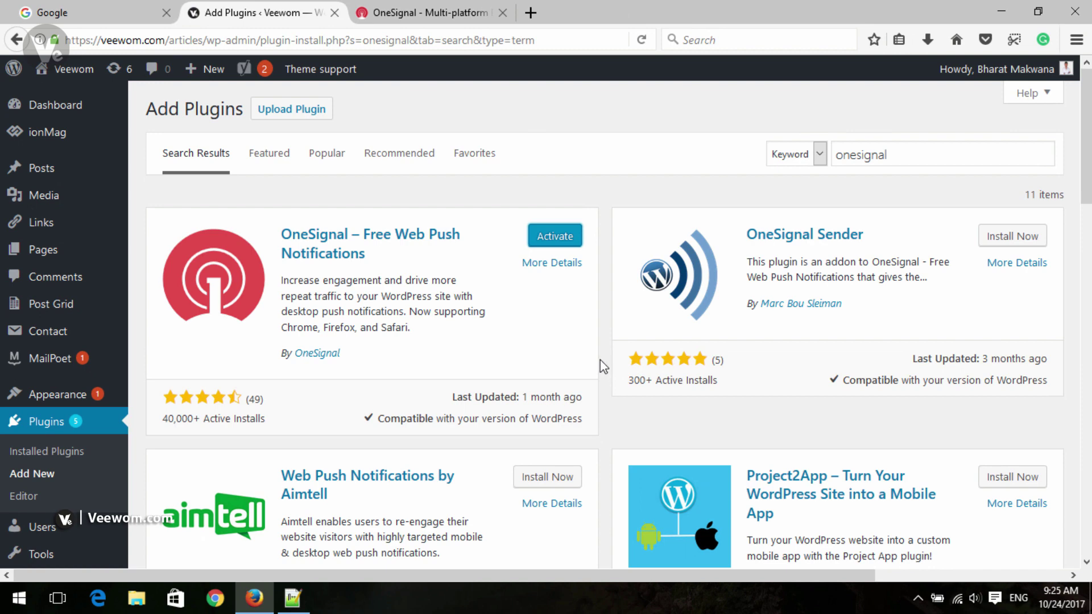
left_click(549, 242)
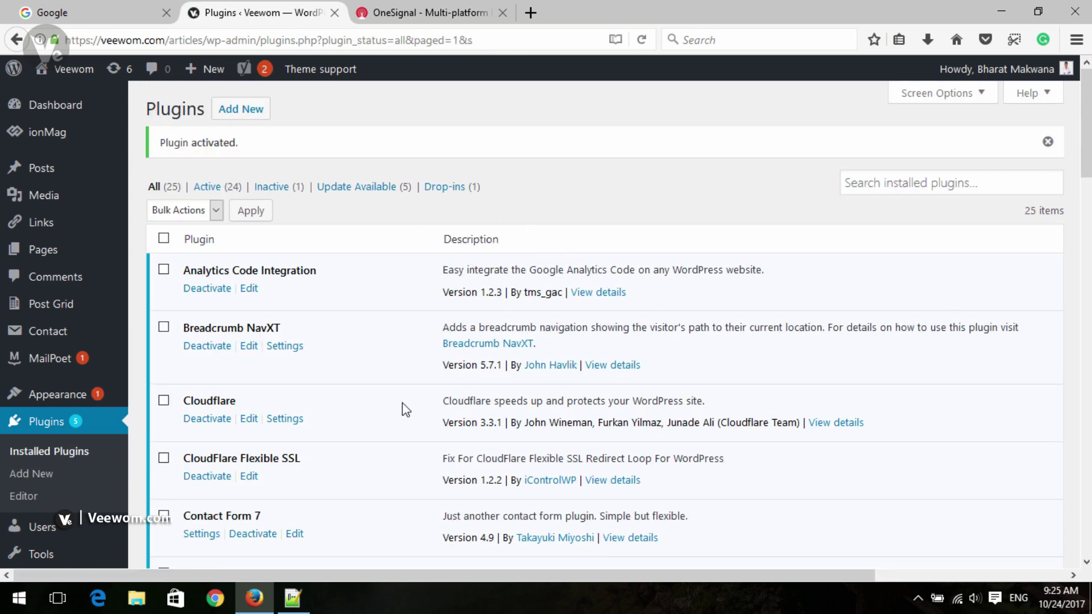
Open the plugin's OneSignal Push page and read its Overview and Chrome & Firefox Push setup instructions.
scroll(351, 332, "down", 8)
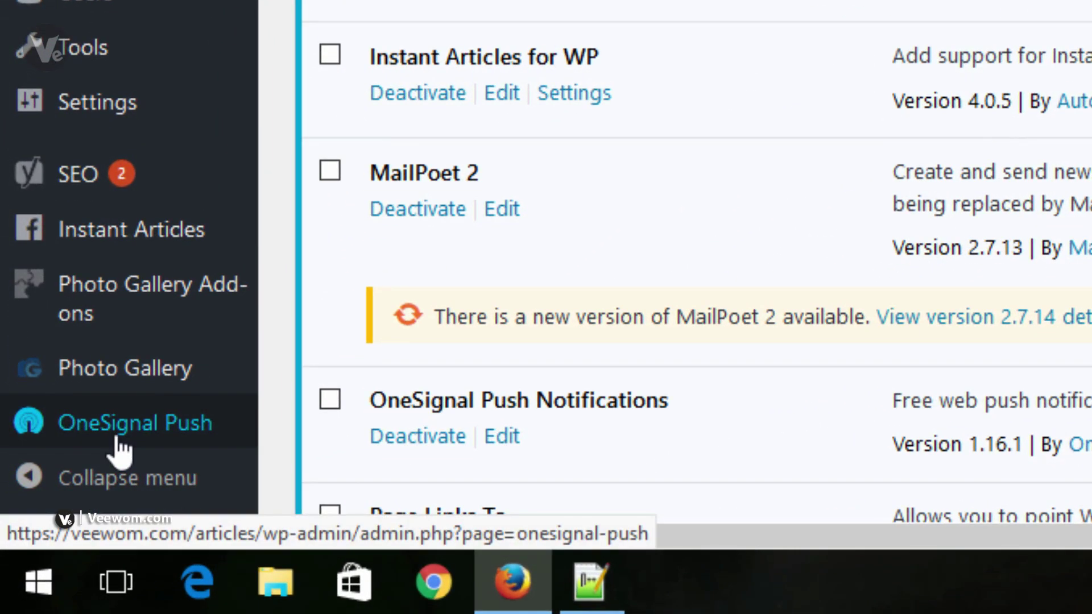
left_click(117, 438)
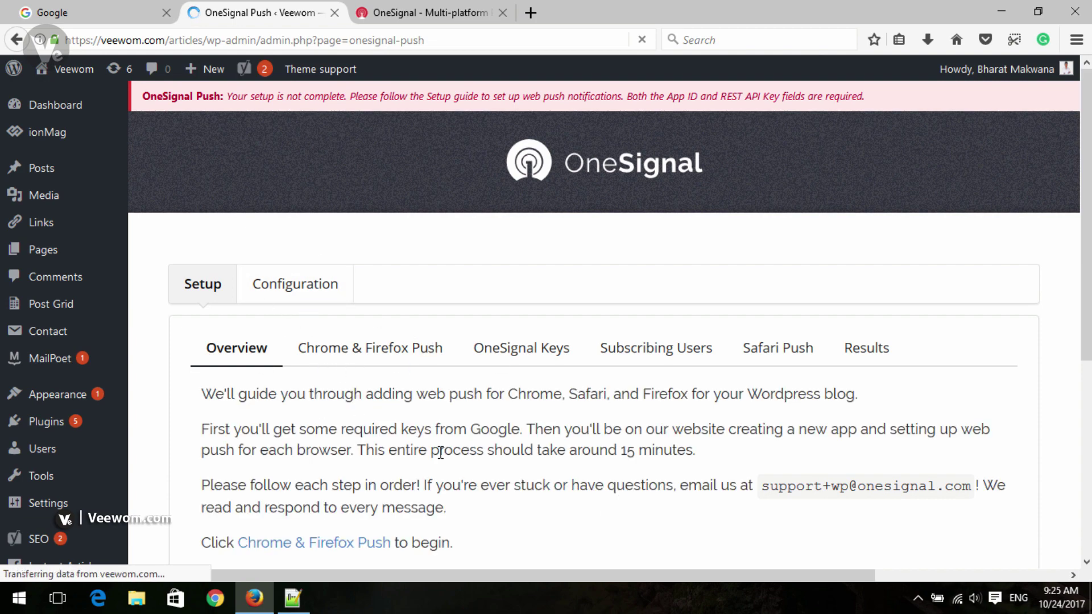
scroll(405, 352, "down", 5)
scroll(404, 341, "up", 2)
scroll(405, 302, "up", 3)
scroll(425, 375, "down", 2)
scroll(514, 495, "down", 3)
left_click(378, 350)
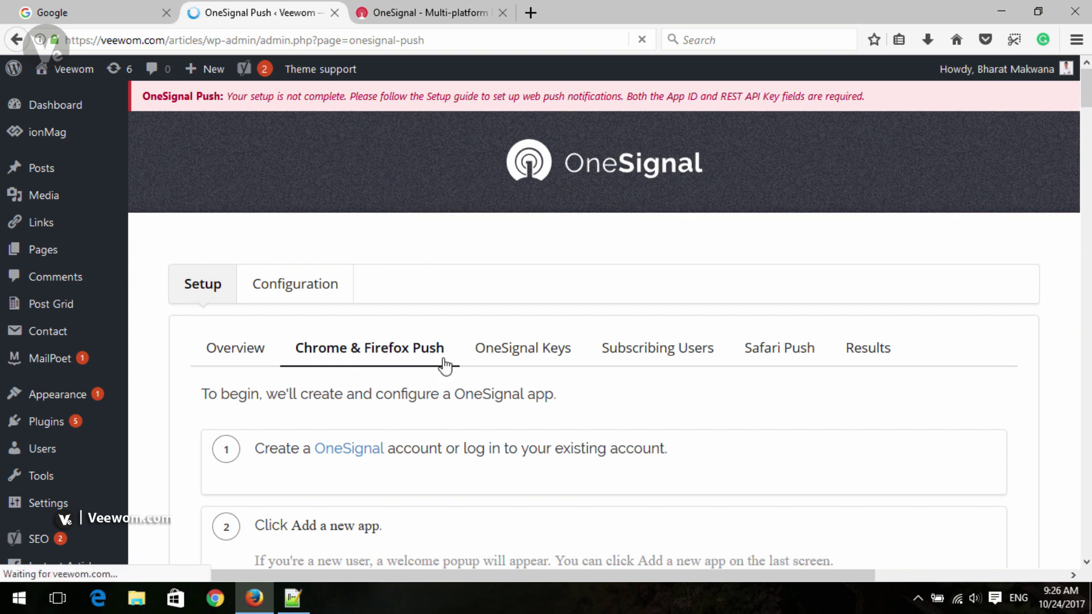
scroll(442, 367, "down", 3)
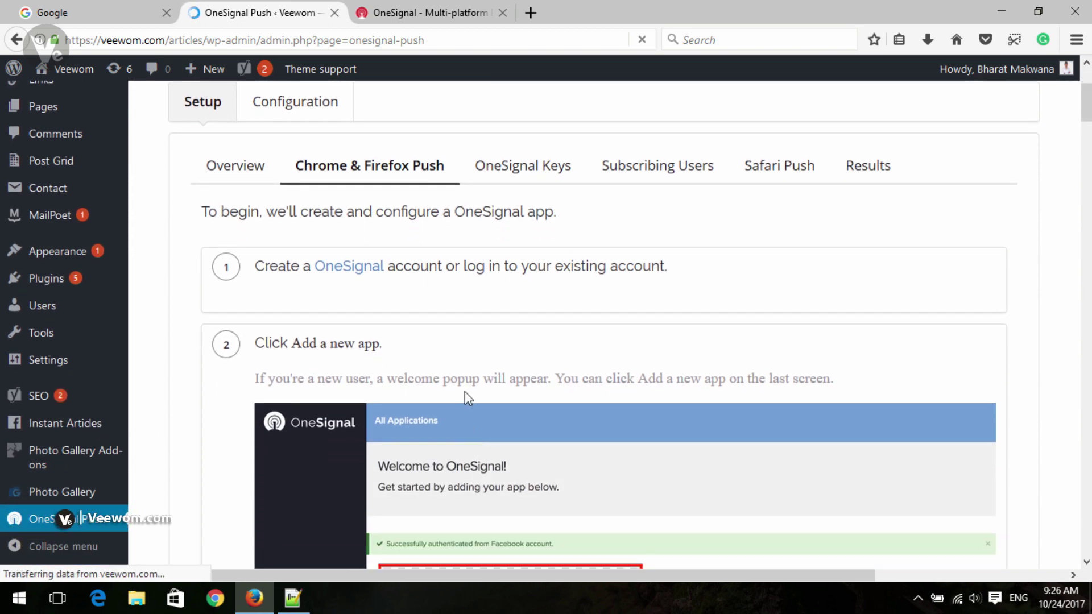
scroll(463, 393, "up", 3)
On the OneSignal website, sign up using the existing Google account and agree to the Terms of Service.
left_click(476, 7)
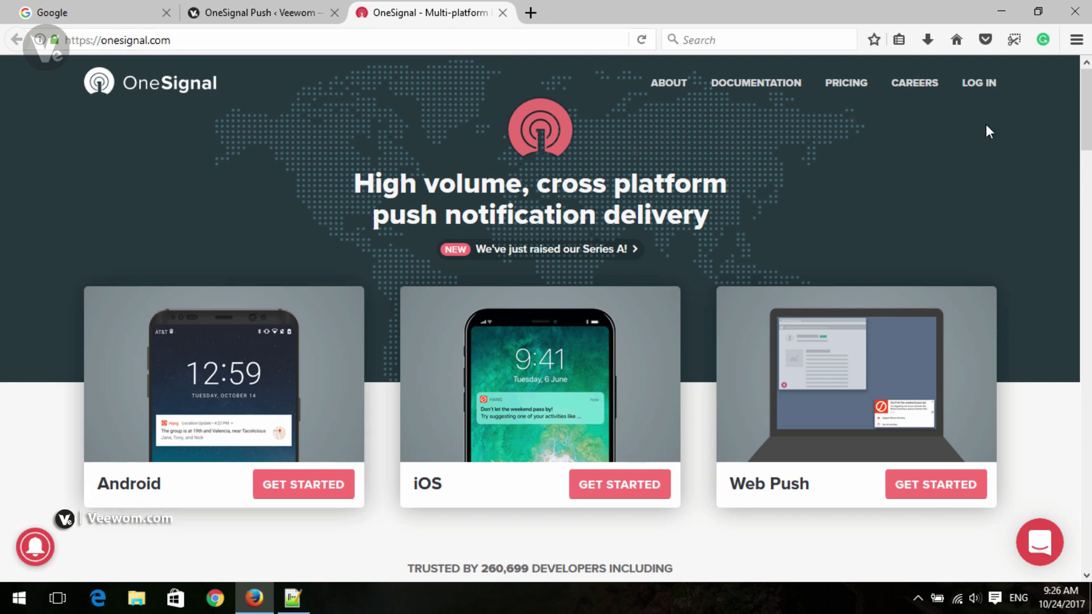
left_click(980, 84)
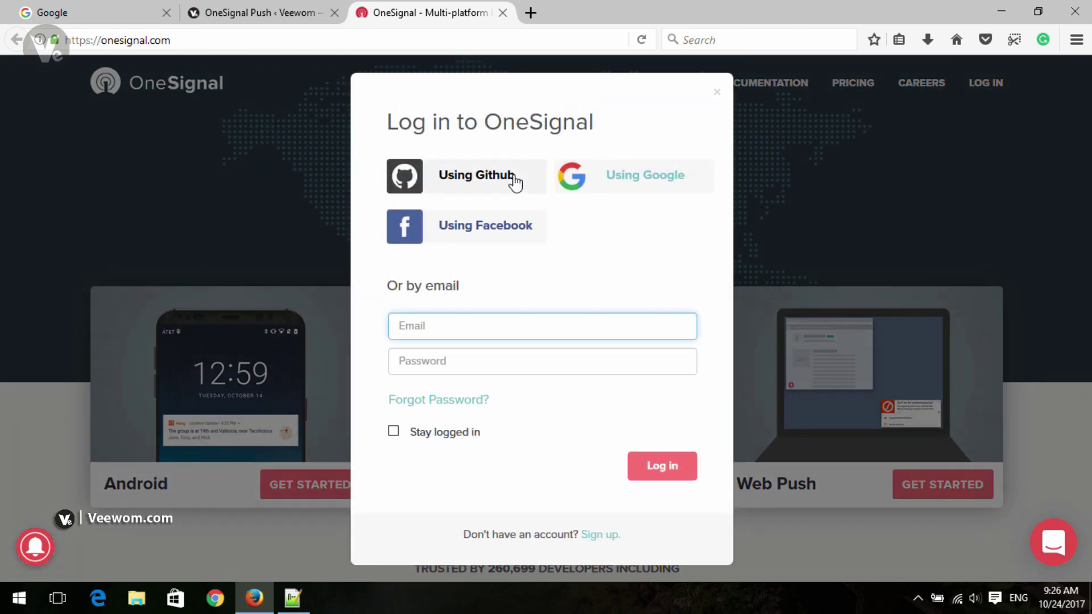
left_click(593, 535)
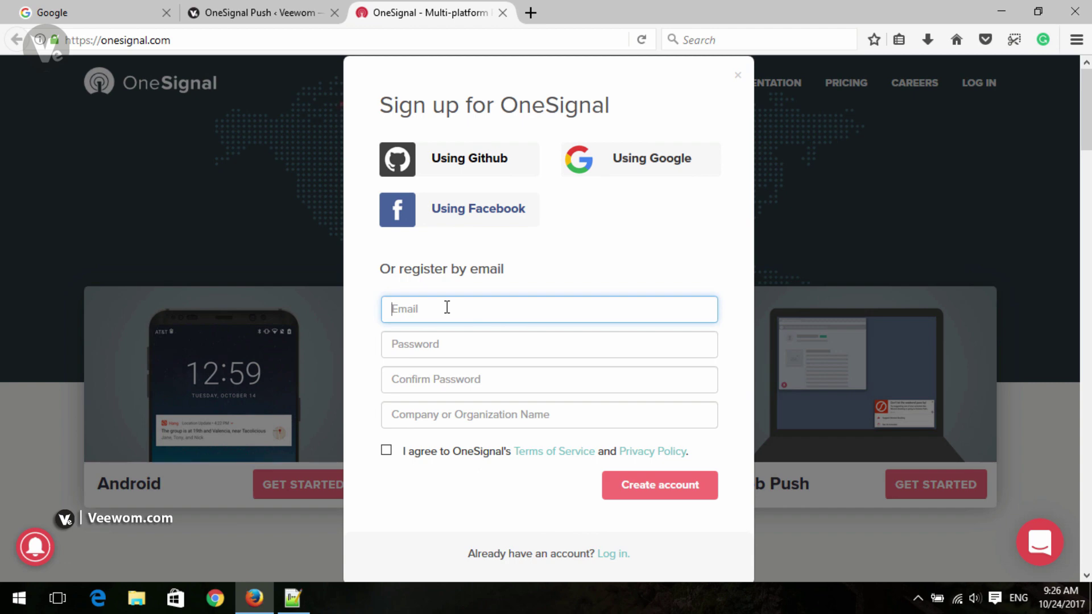
left_click(653, 163)
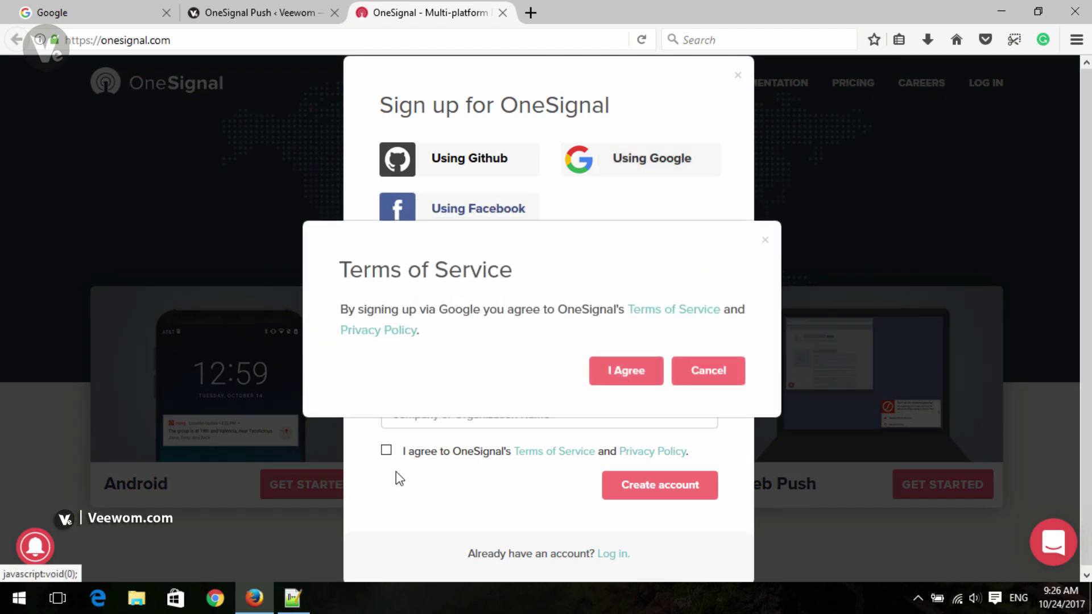
left_click(628, 376)
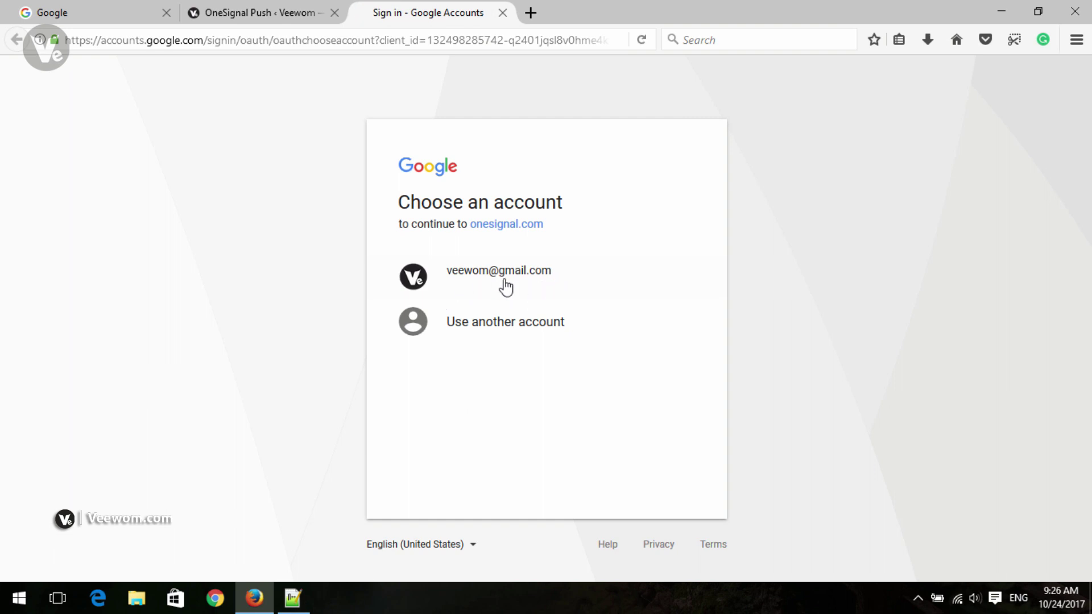
left_click(500, 278)
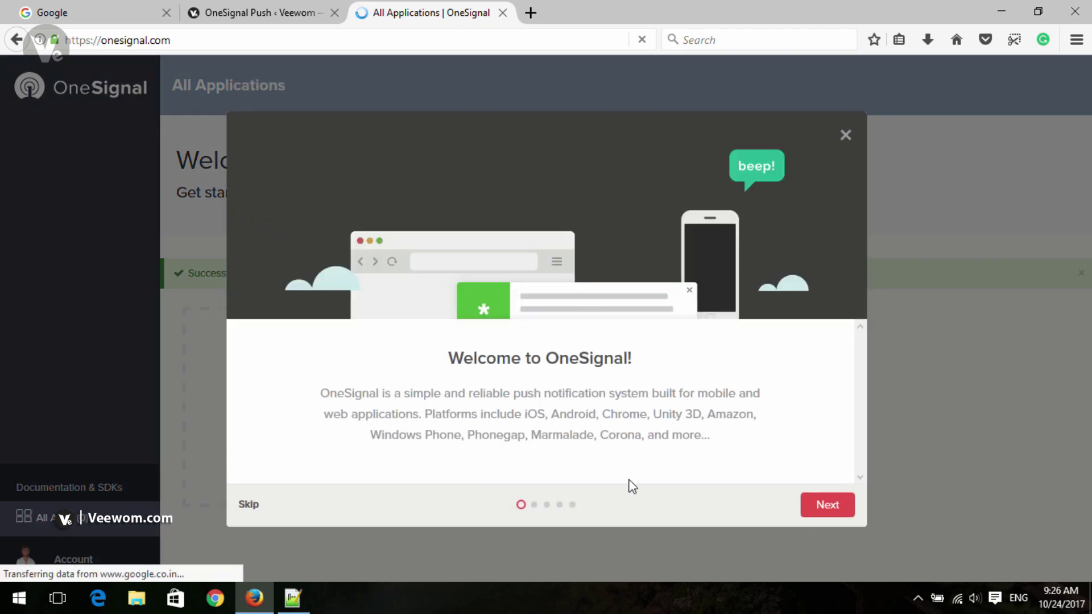
Dismiss the OneSignal welcome messages and create a new app named Veewom.
left_click(846, 135)
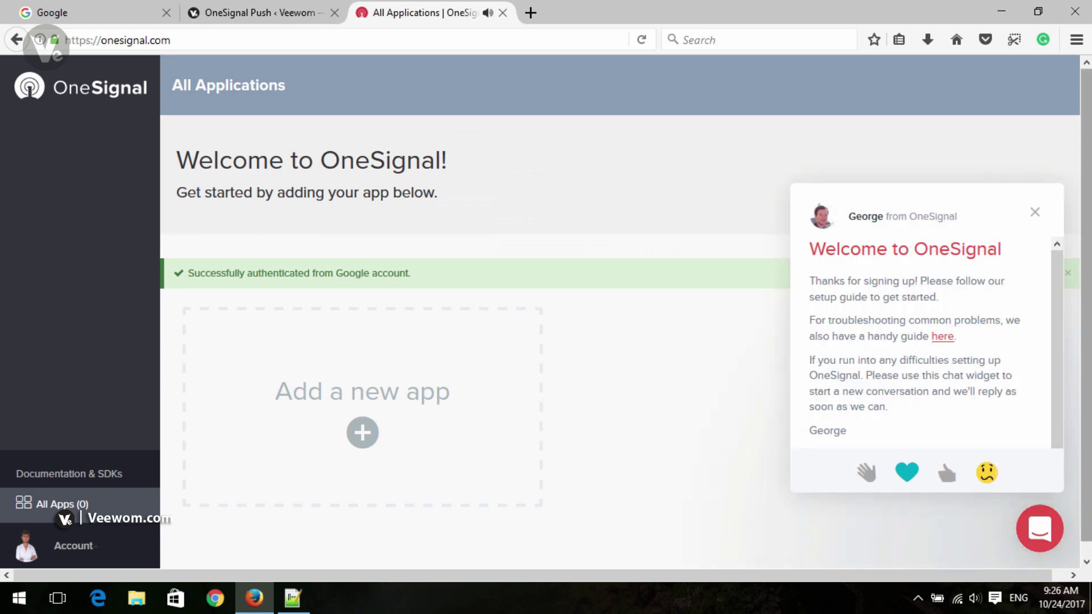
left_click(1035, 213)
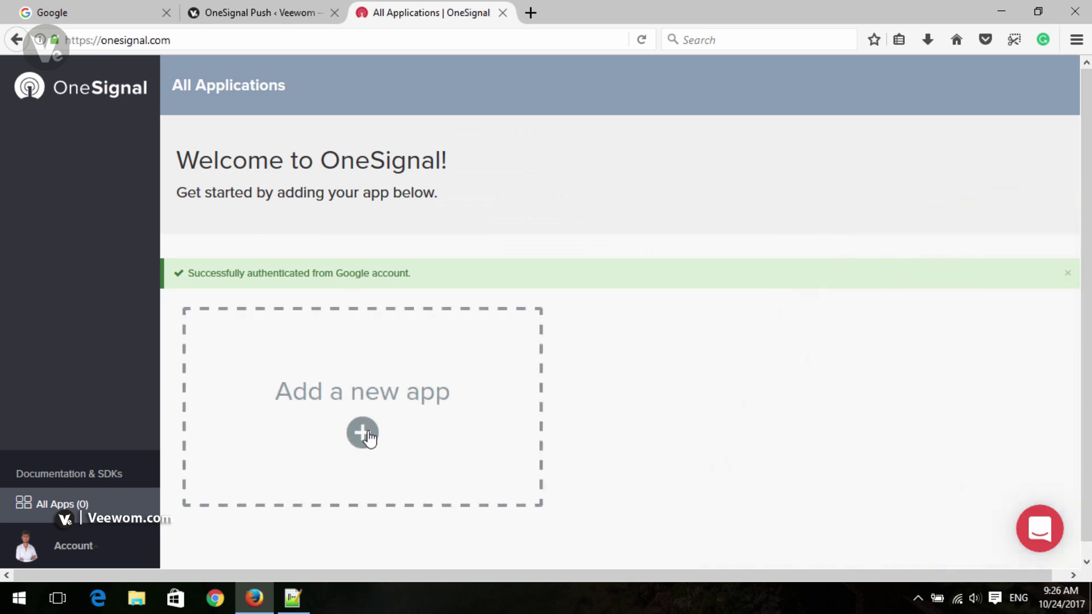
left_click(363, 433)
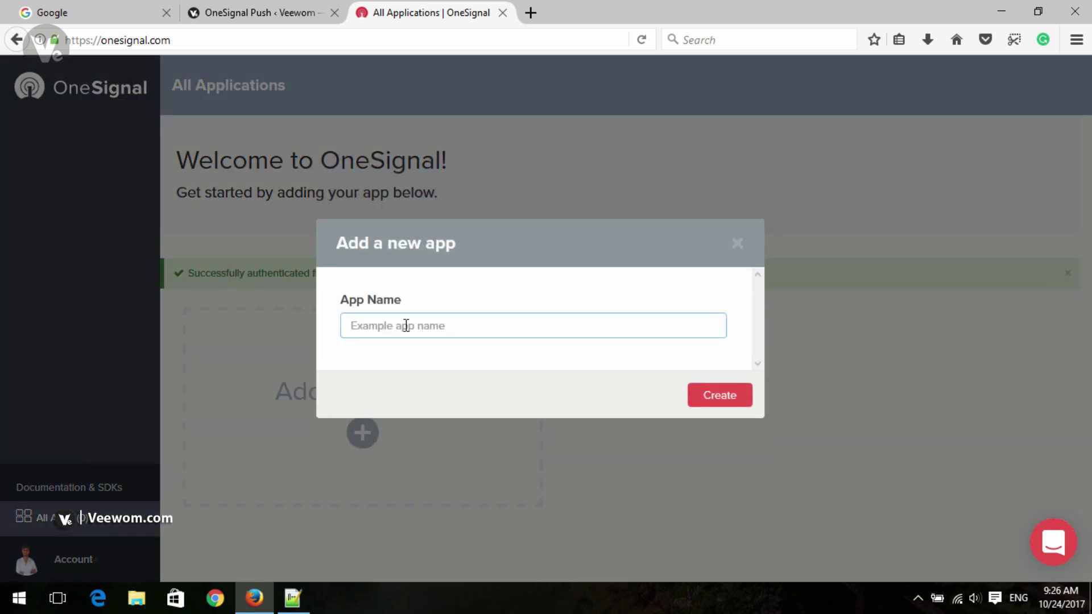
type("Veewom")
left_click(710, 400)
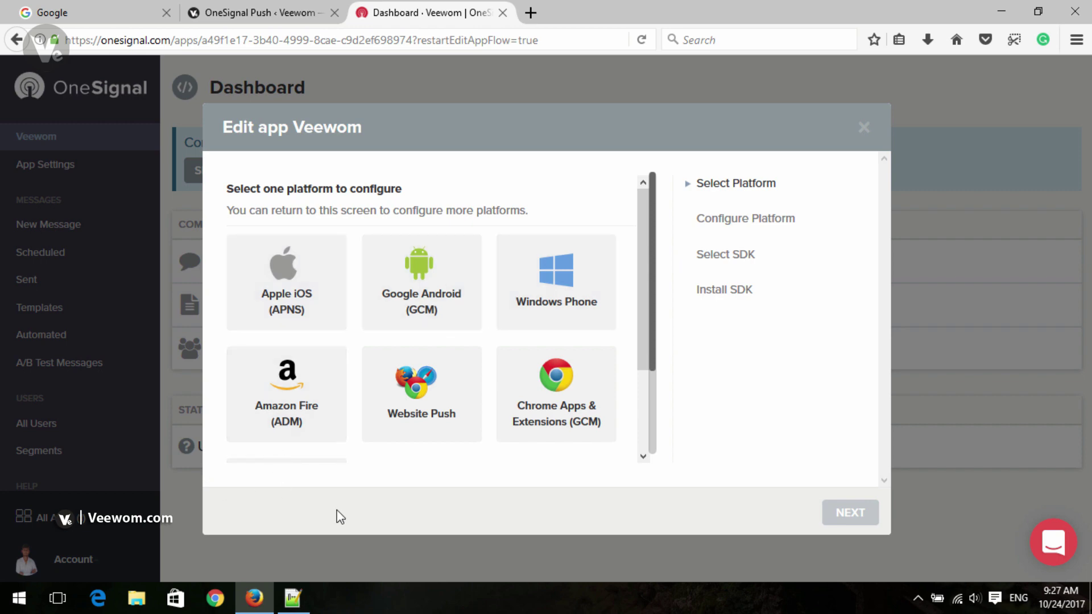
Choose Website Push as the app's platform, with Google Chrome & Mozilla Firefox as the browsers to configure.
left_click(407, 407)
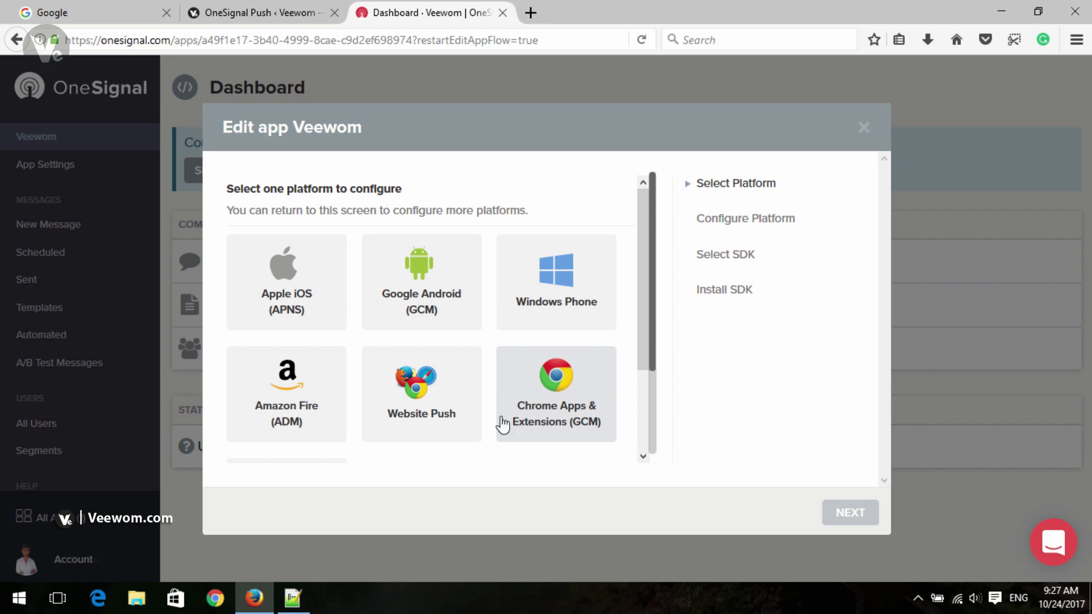
left_click(434, 415)
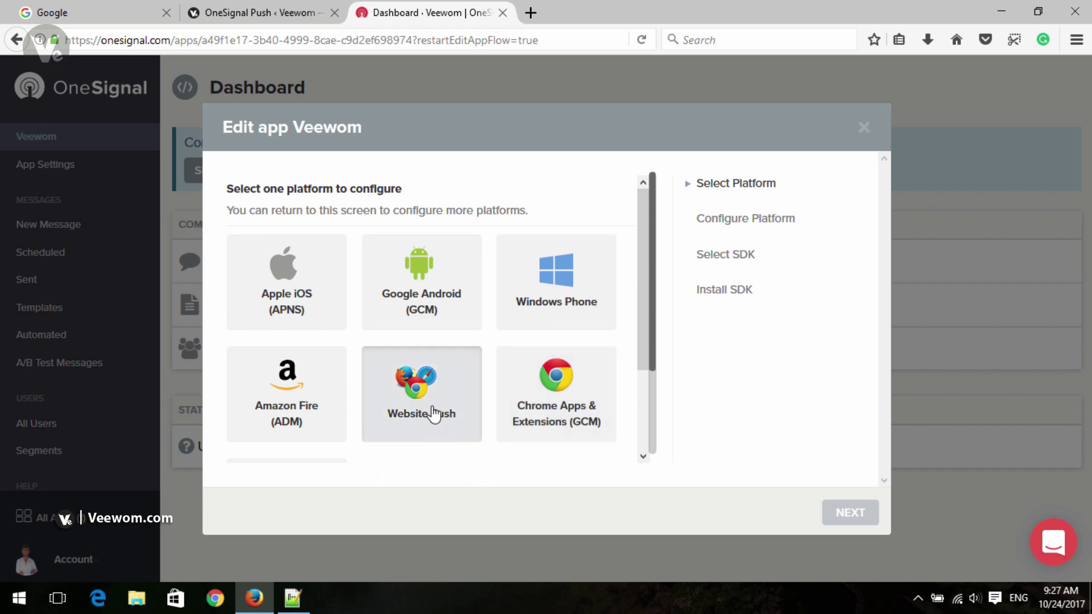
left_click(851, 513)
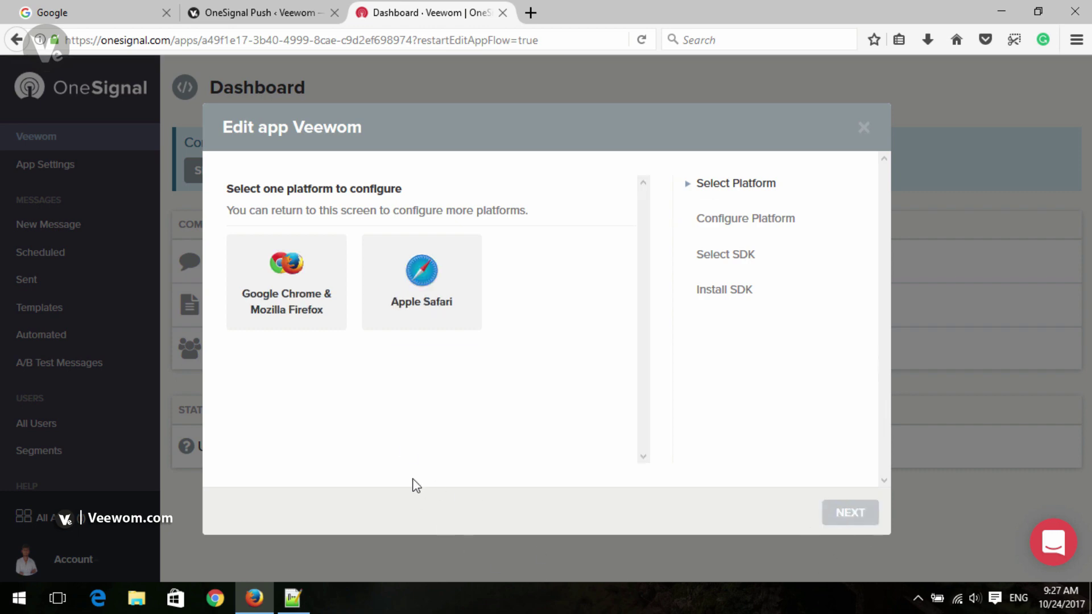
left_click(288, 293)
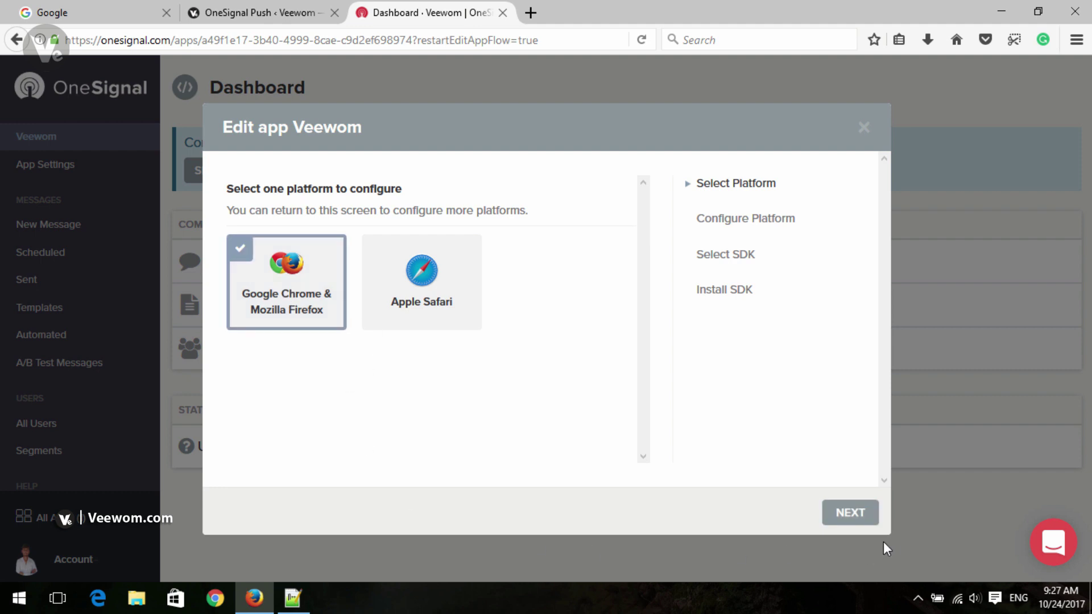
left_click(849, 515)
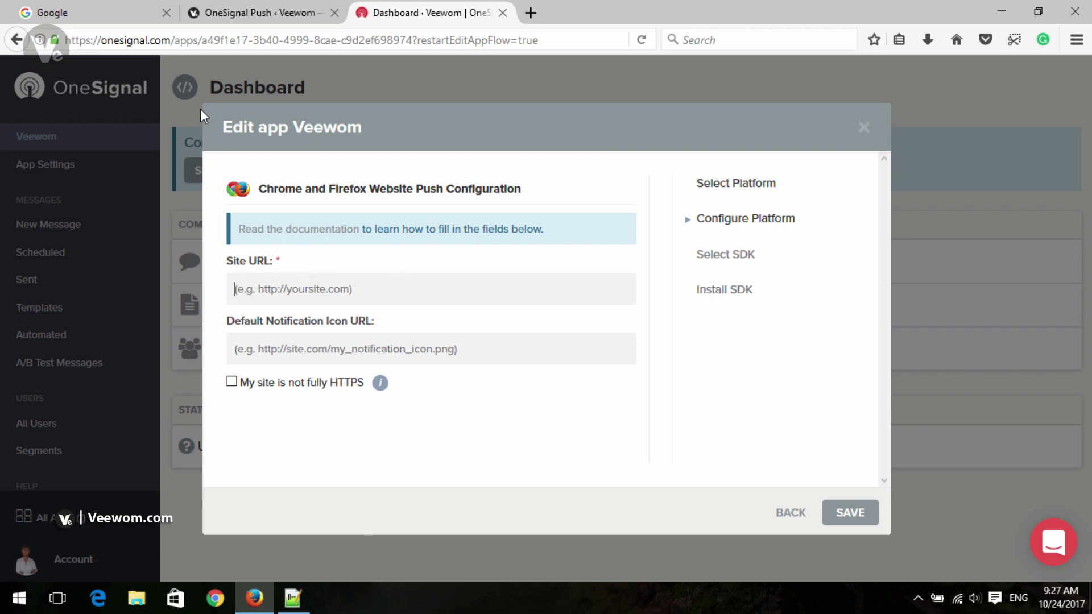
left_click(255, 10)
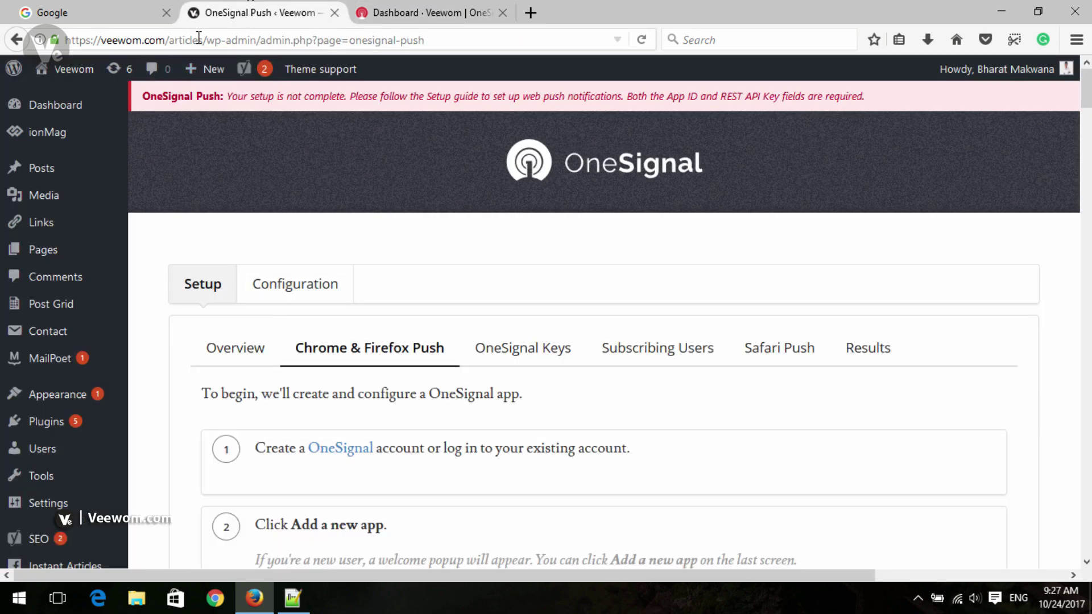
left_click_drag(203, 40, 2, 54)
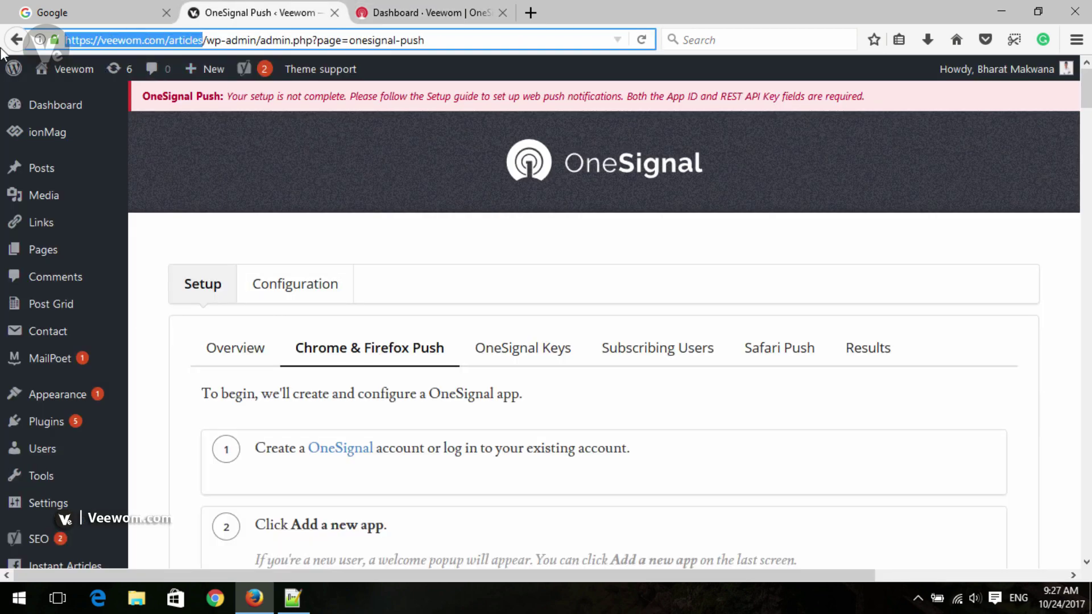
right_click(171, 40)
left_click(196, 130)
left_click(379, 8)
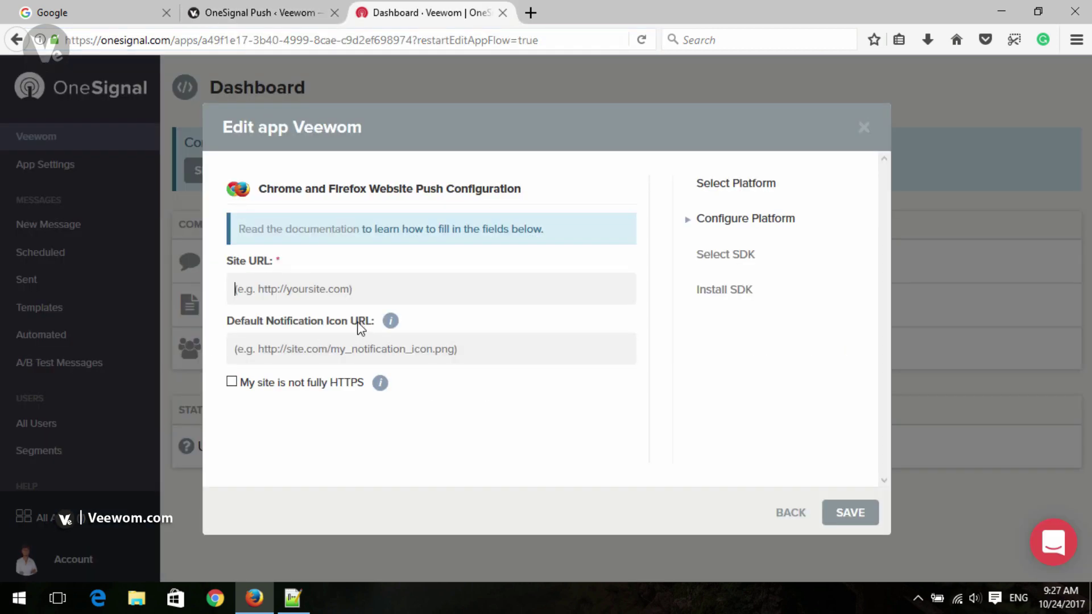
right_click(301, 290)
left_click(352, 357)
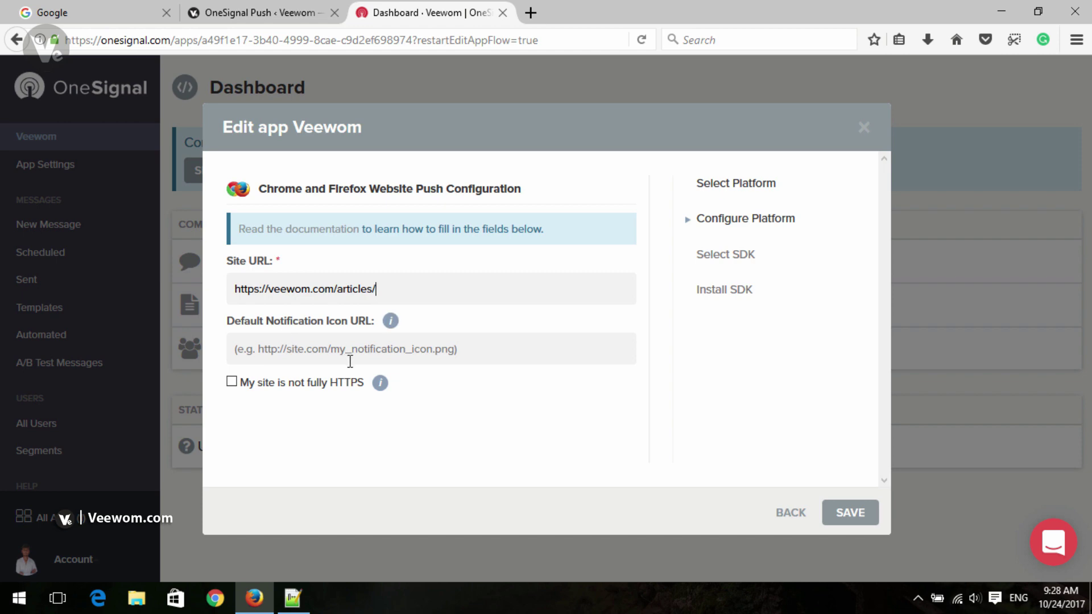
Read the icon size and HTTPS hints in the app configuration, and search Google Images for "onesignal bell icon png".
mouse_move(392, 323)
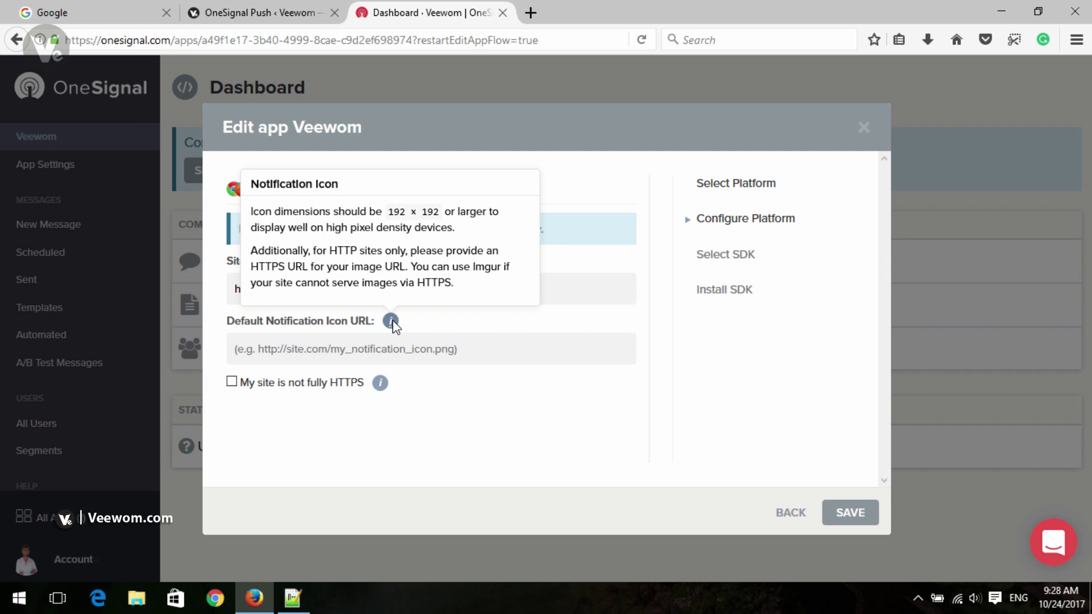
mouse_move(380, 382)
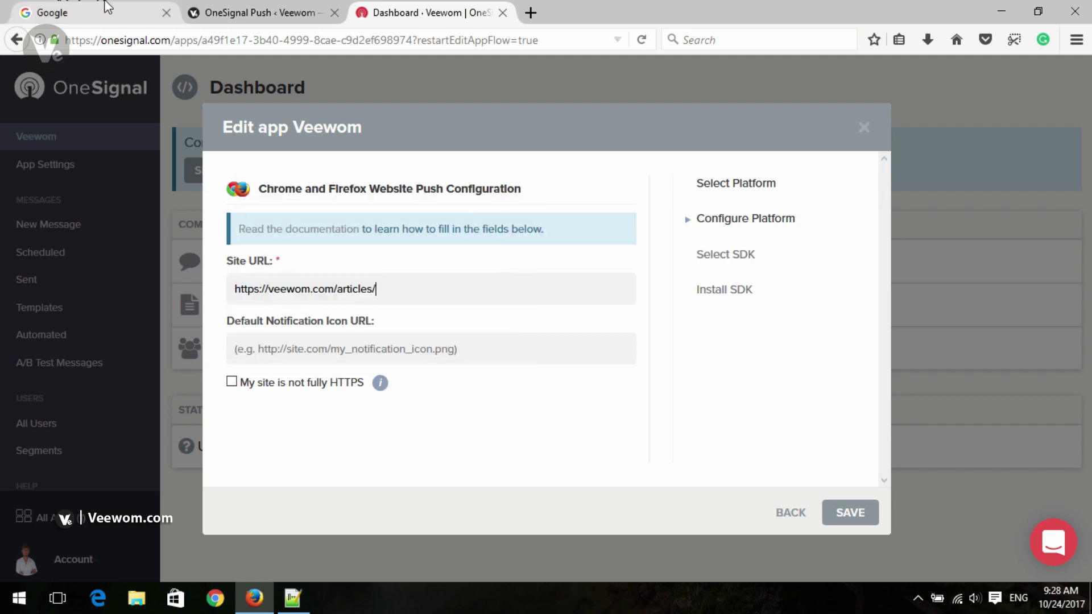
left_click(65, 8)
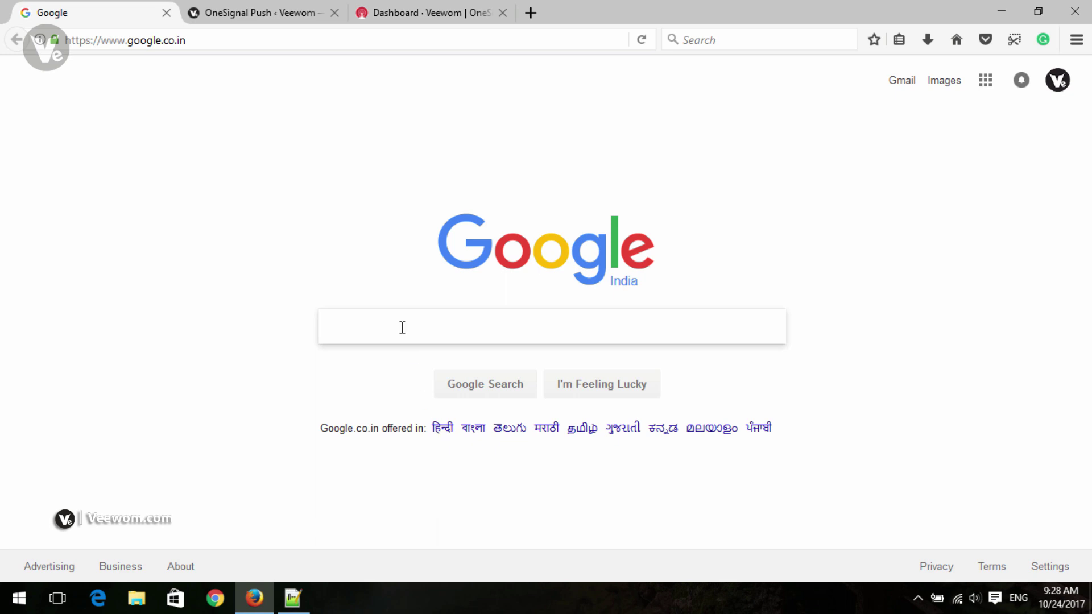
left_click(402, 328)
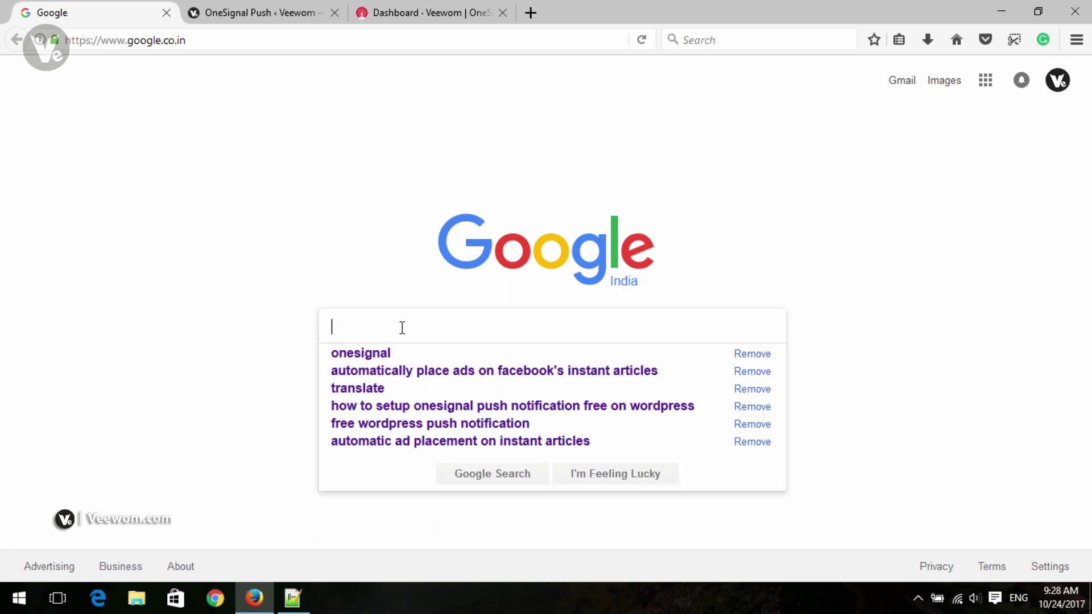
type("on")
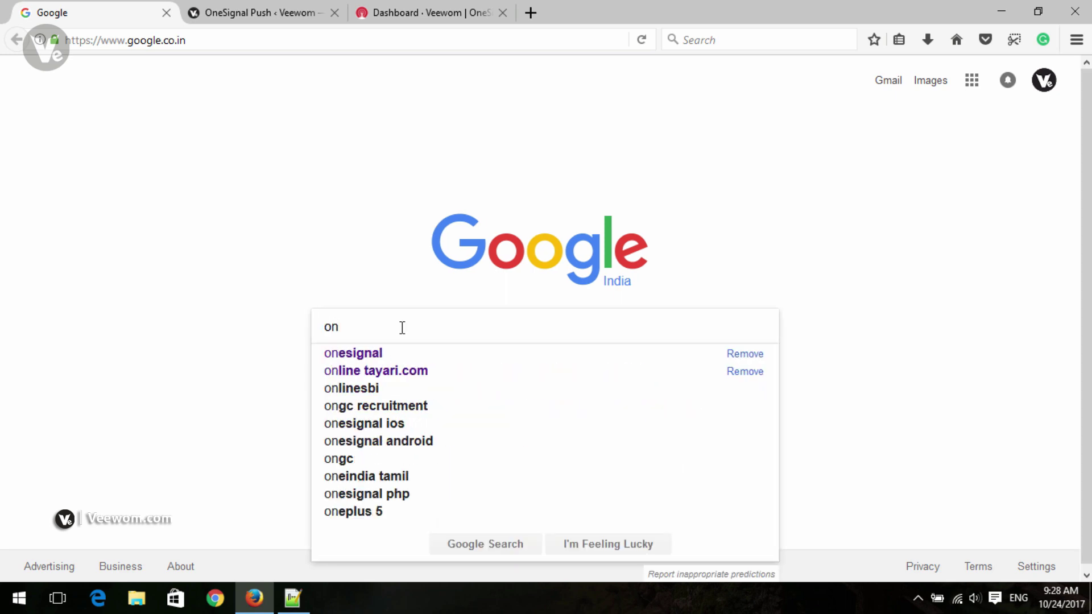
type("esignal")
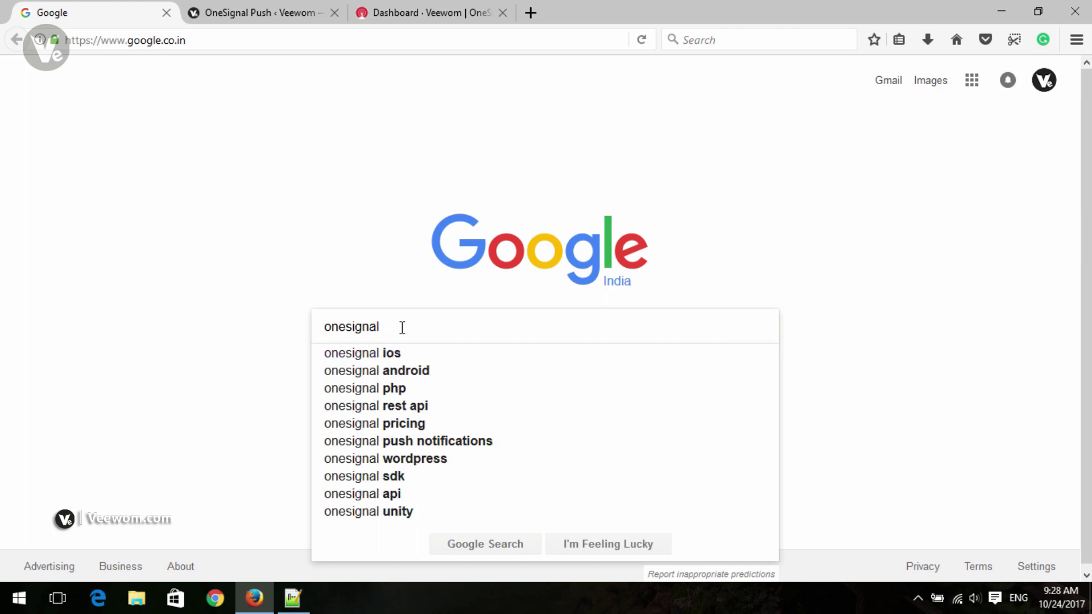
type(" bell icon png")
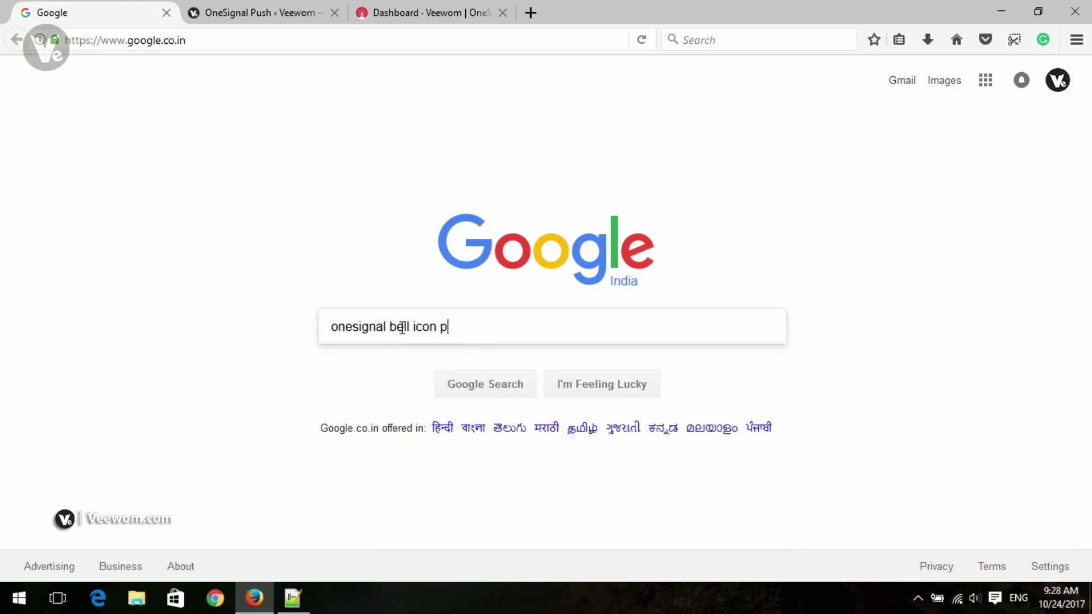
key("Return")
left_click(190, 135)
scroll(342, 341, "down", 10)
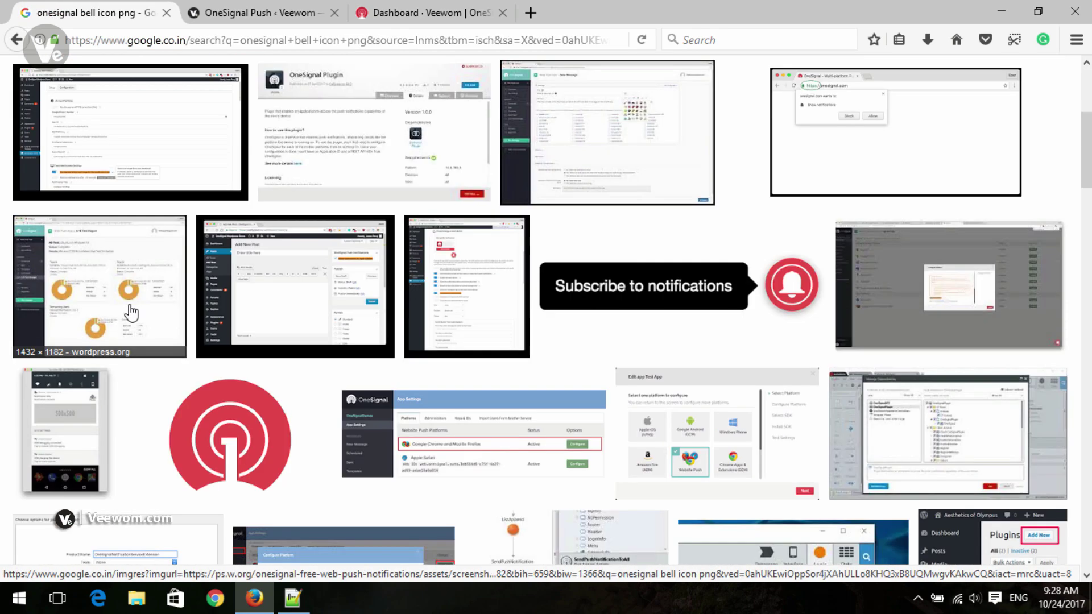
Open the red bell icon among the image results, switch to the related 192 × 192 version and save it as noti.png on the Desktop.
left_click(813, 284)
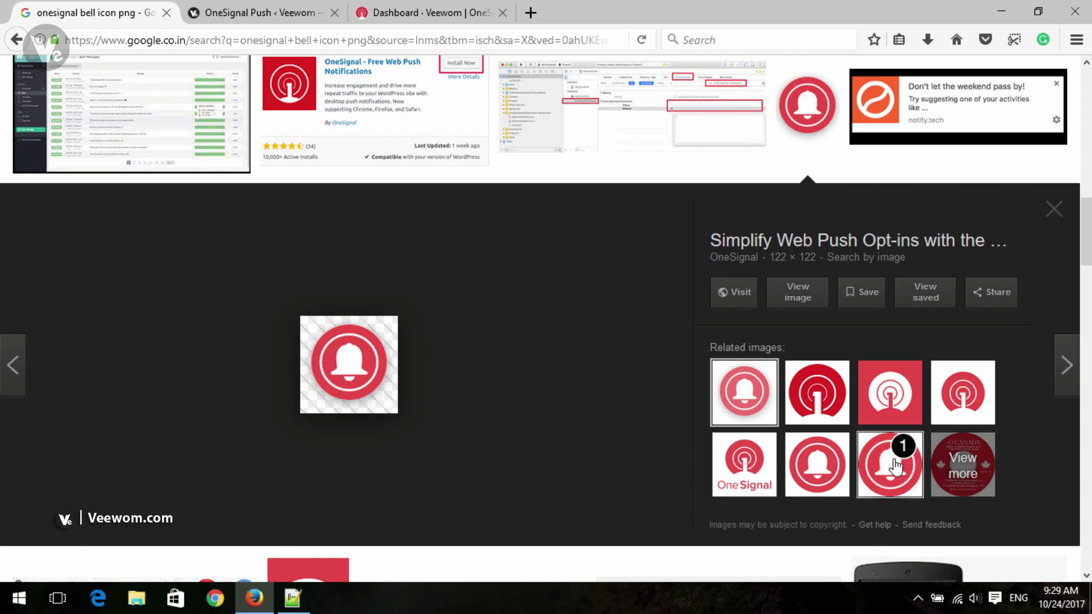
right_click(352, 375)
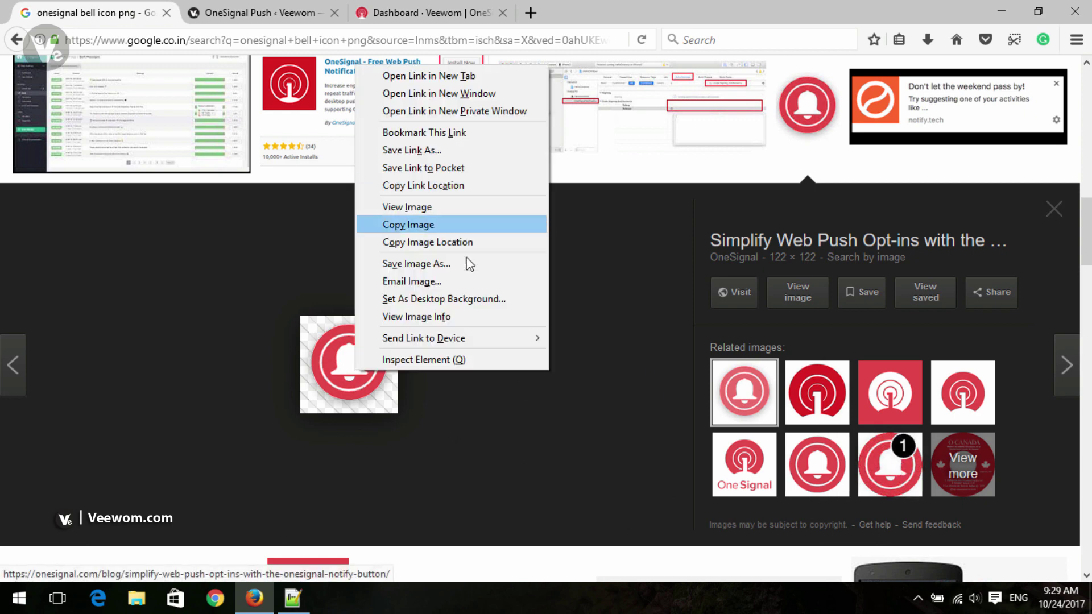
left_click(818, 470)
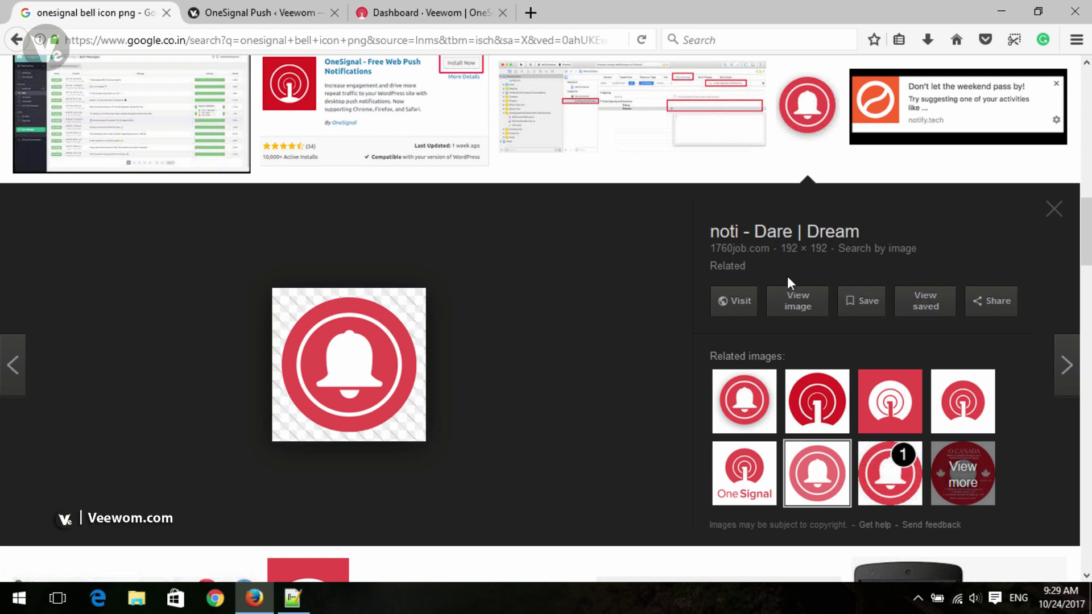
left_click_drag(772, 234, 840, 265)
right_click(364, 340)
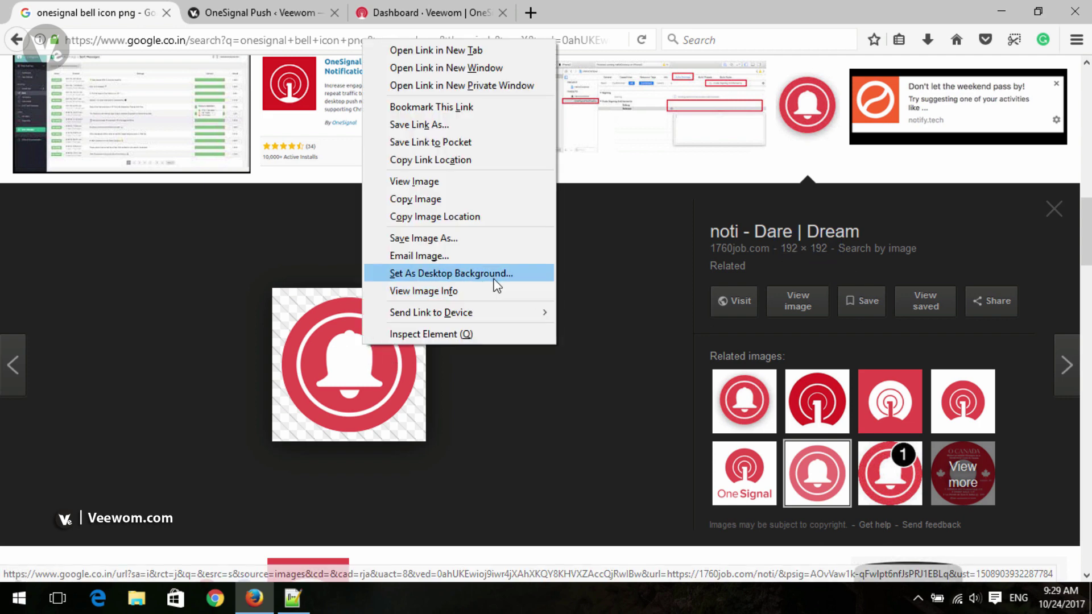
left_click(425, 239)
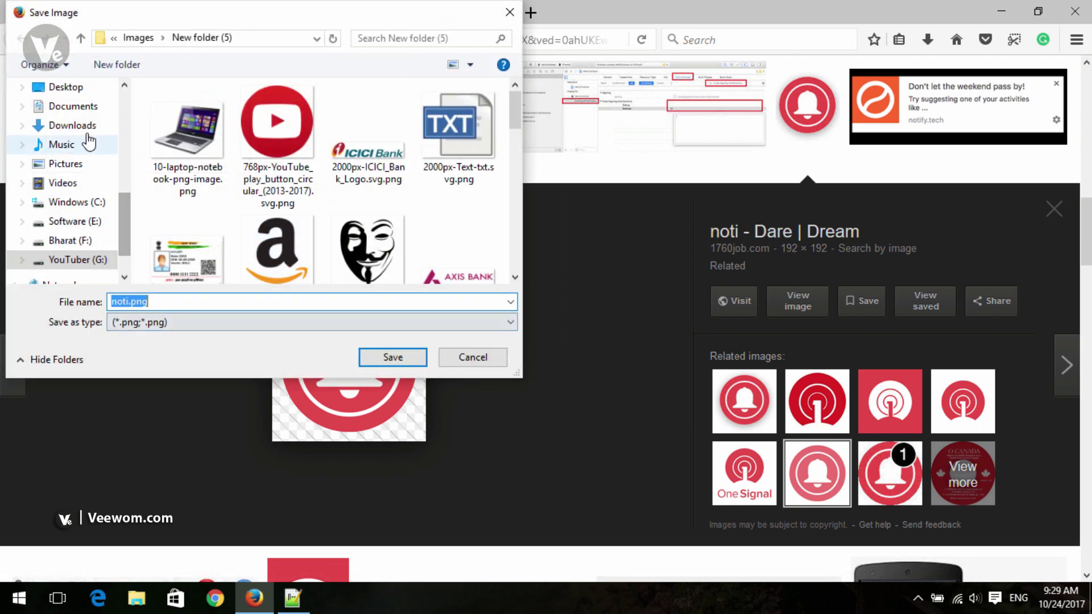
left_click(64, 86)
left_click(392, 357)
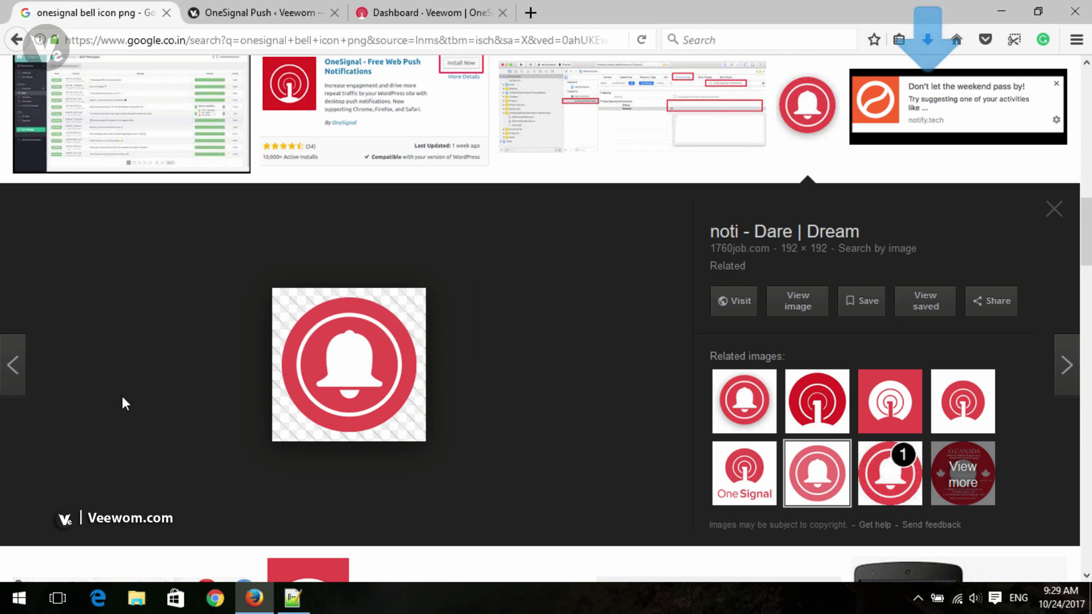
Open WordPress's Upload New Media page in a separate tab and upload the noti image from the Desktop.
left_click(208, 5)
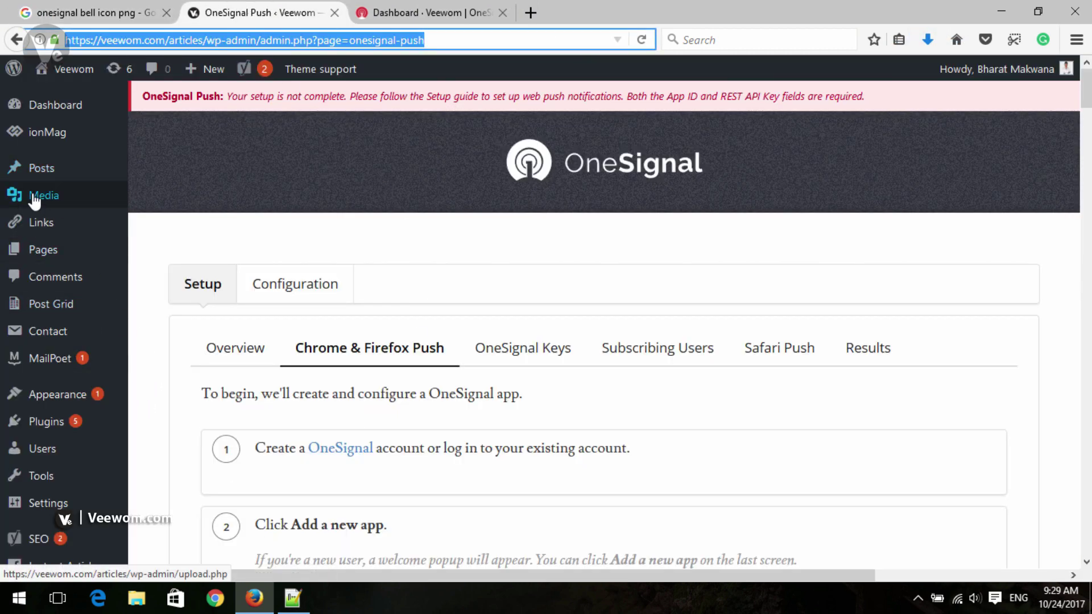
mouse_move(50, 195)
right_click(161, 219)
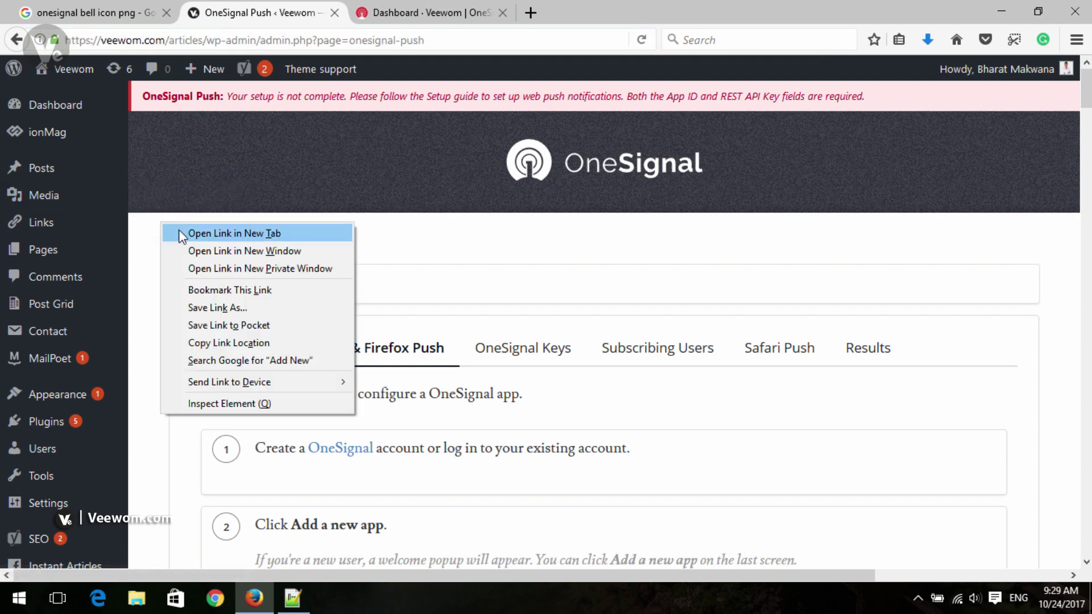
left_click(180, 235)
left_click(477, 5)
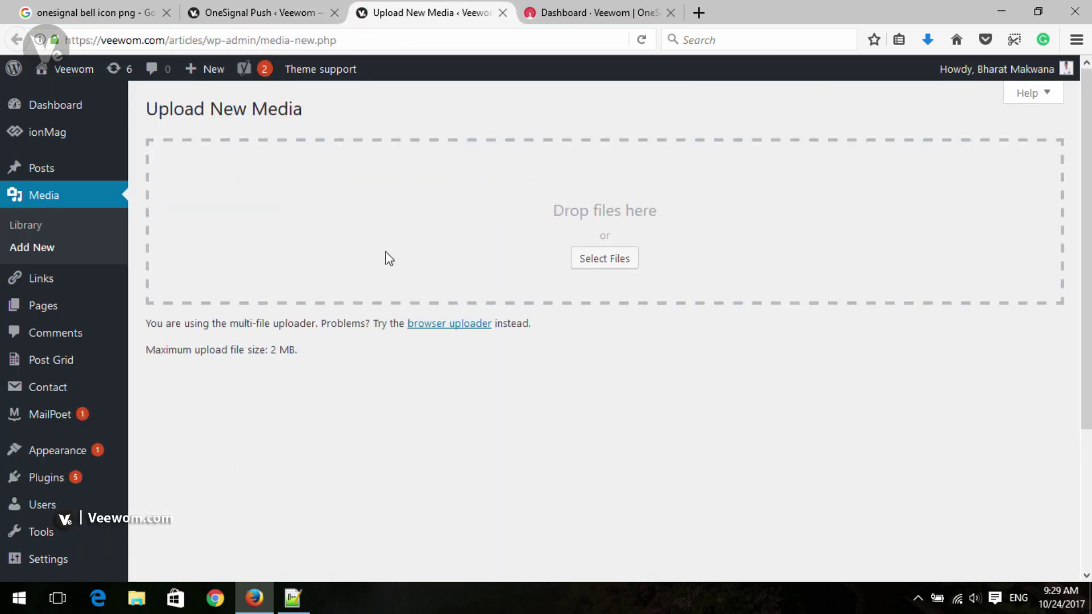
left_click(575, 260)
left_click(66, 110)
left_click(170, 97)
left_click(390, 356)
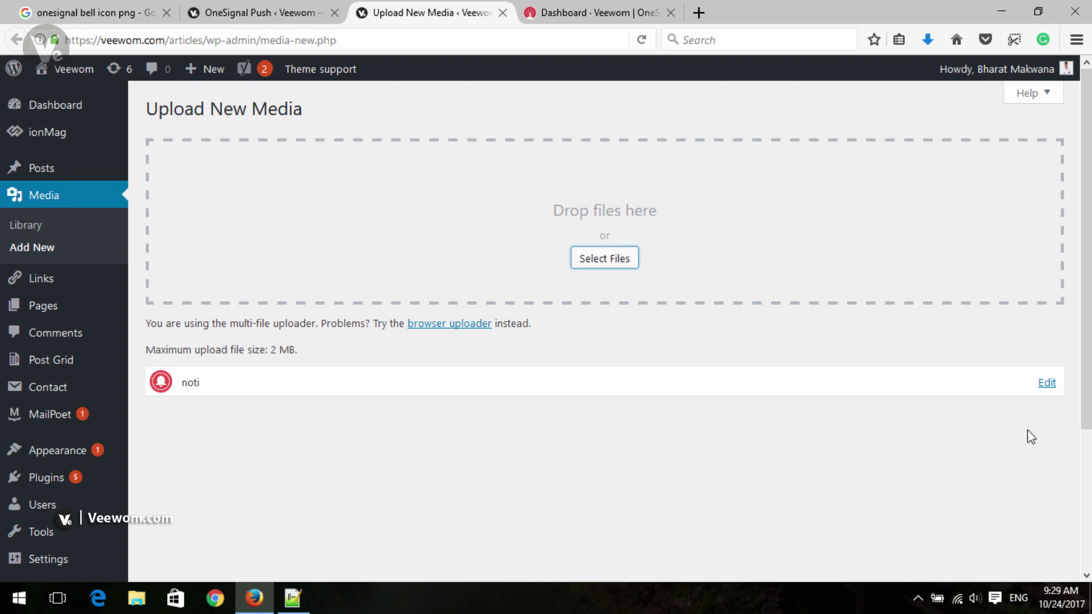
Open the uploaded noti image for editing, copy its File URL and return to the OneSignal app configuration.
left_click(1047, 383)
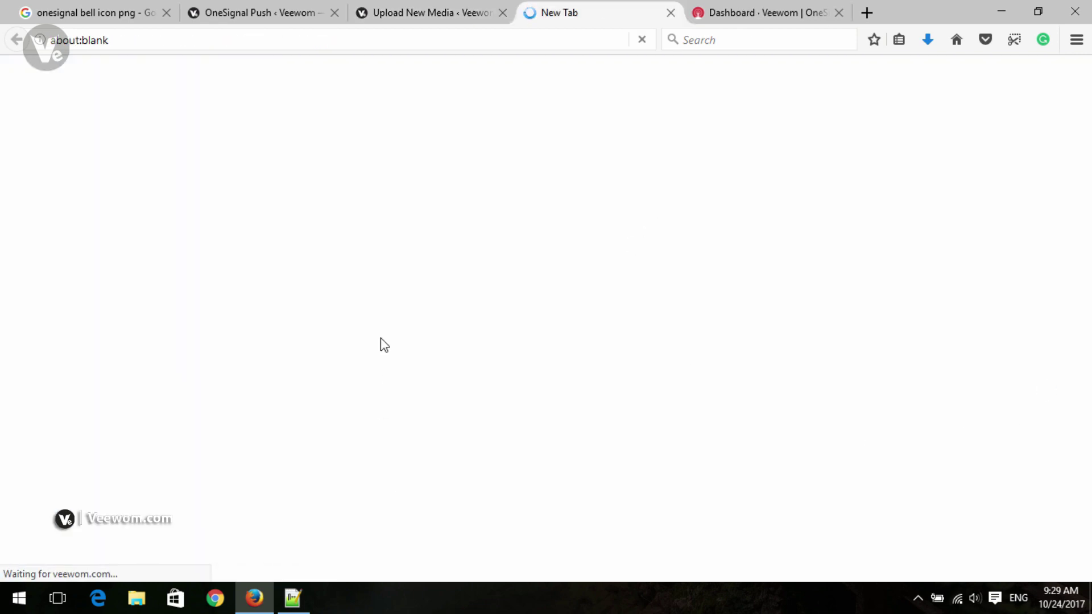
left_click(499, 12)
left_click(503, 13)
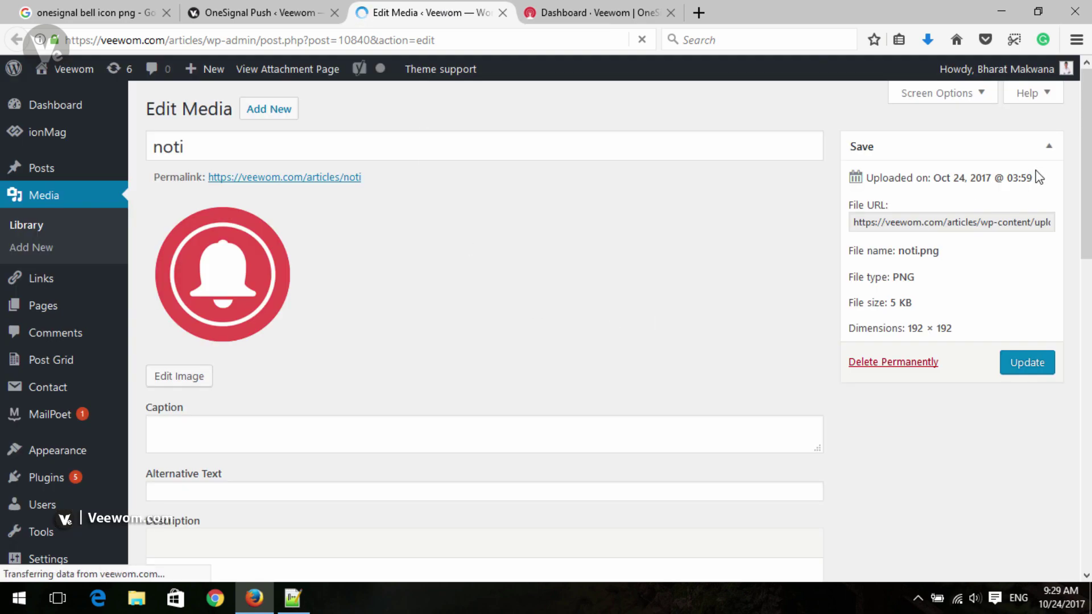
left_click(988, 222)
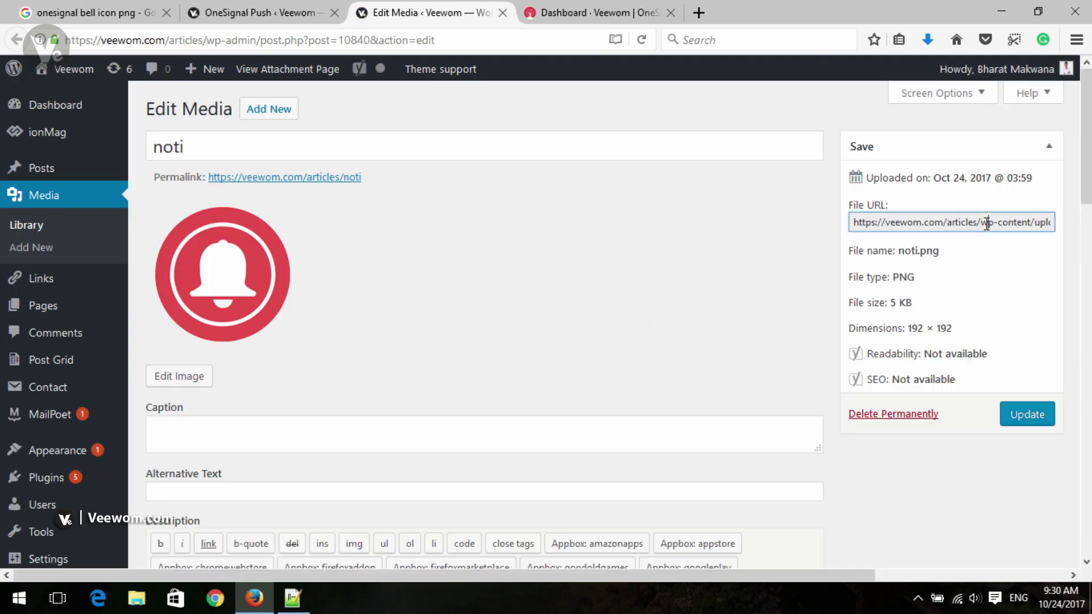
key("ctrl+a")
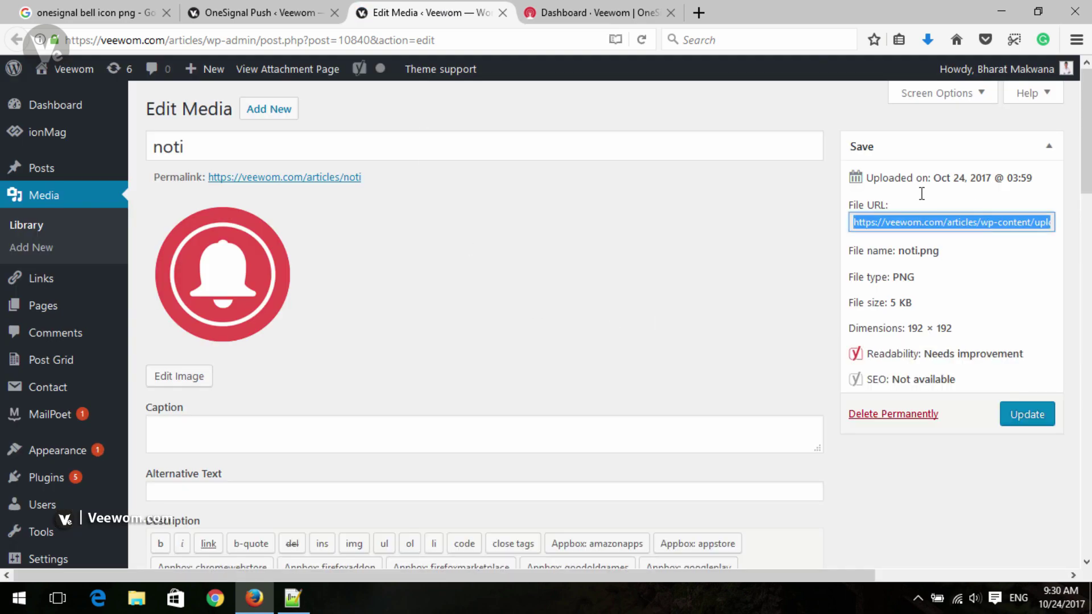
left_click(503, 13)
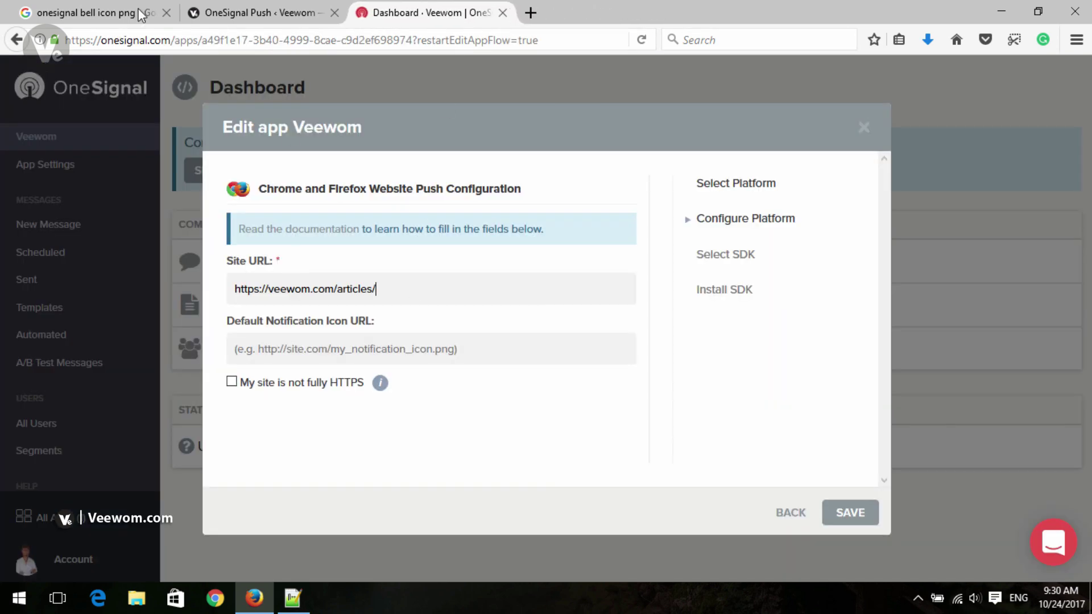
left_click(334, 360)
type("https://veewom.com/articles/wp-content/uploads/2017/10/noti.png")
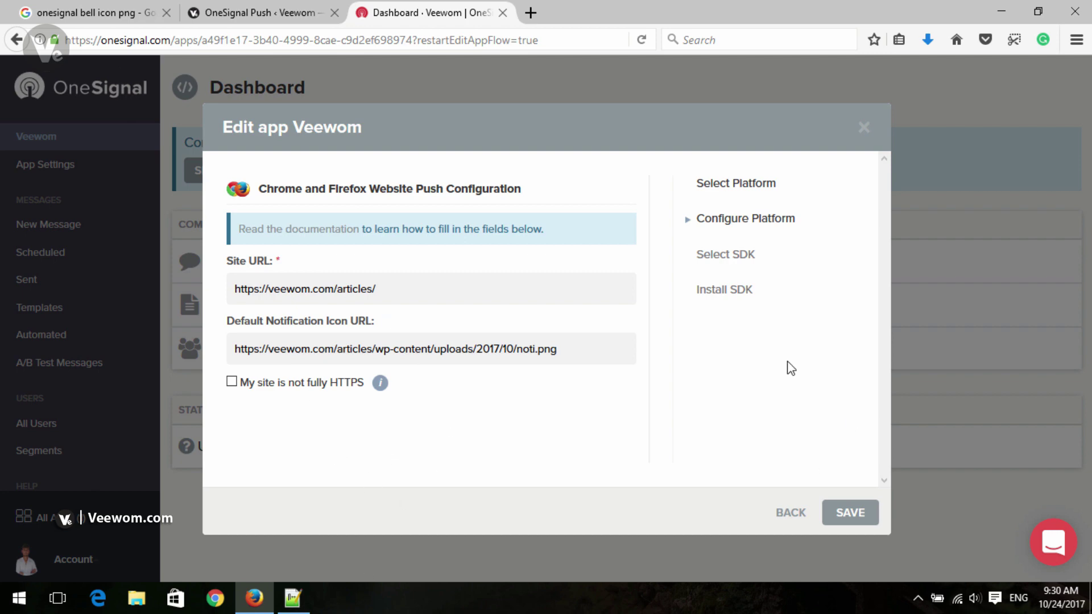
left_click(866, 514)
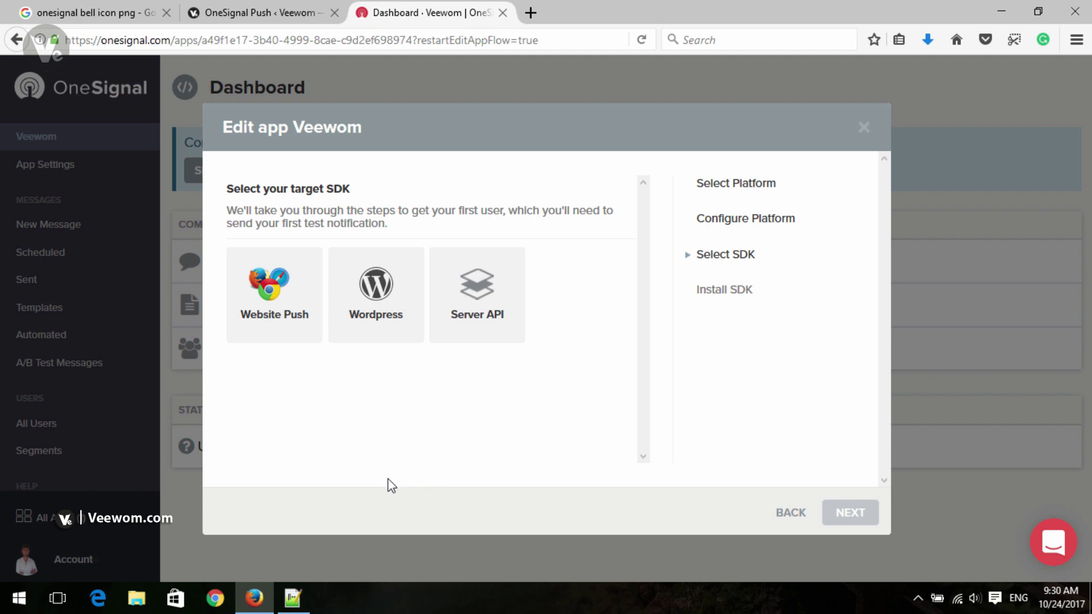
left_click(373, 319)
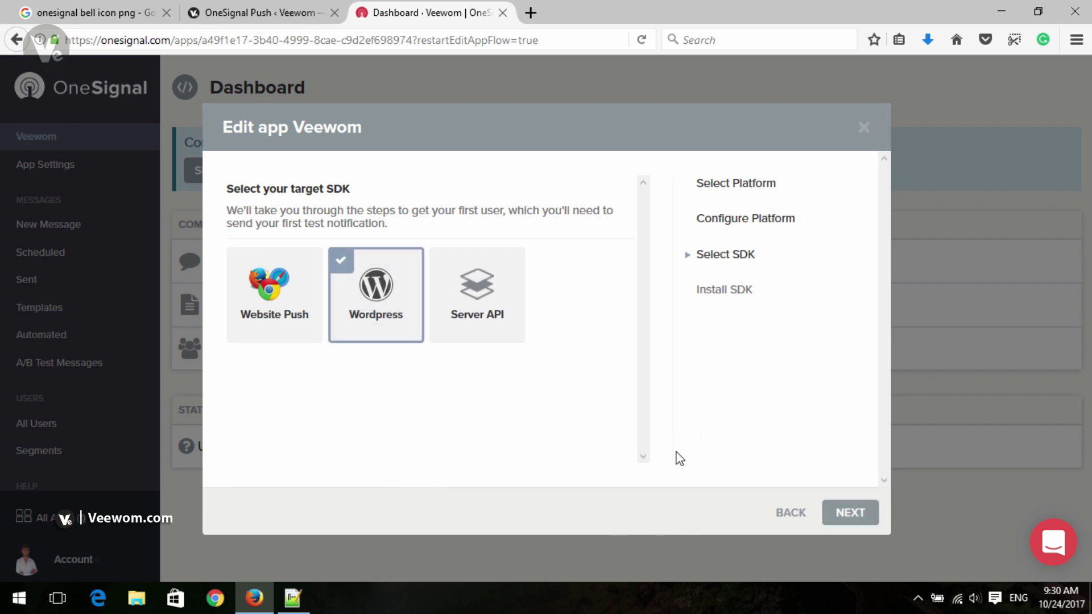
left_click(851, 513)
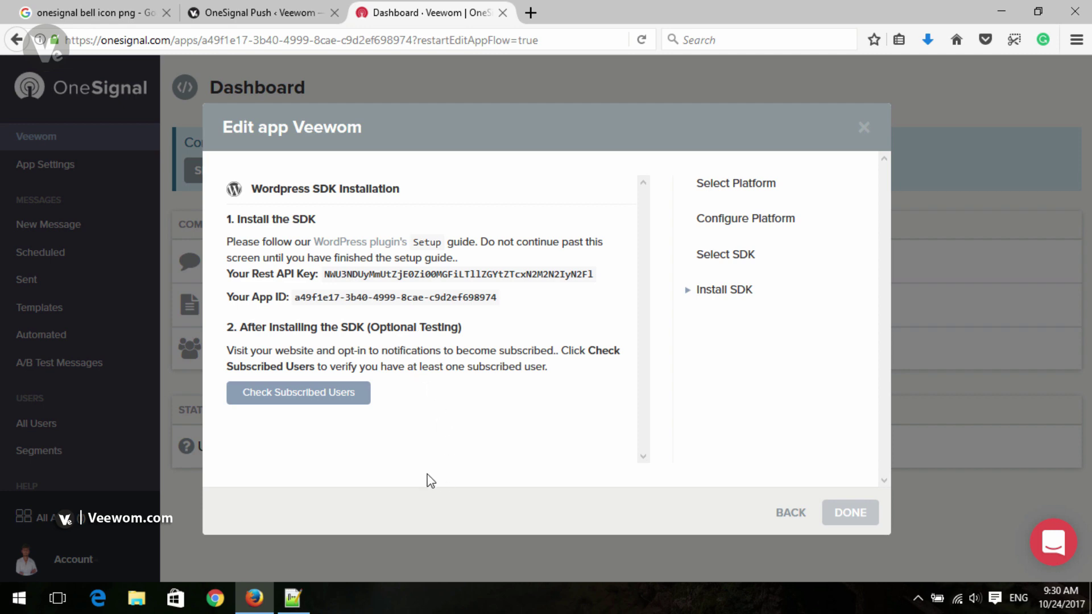
Locate the App ID and REST API Key fields in the WordPress plugin's Configuration settings, and return to the OneSignal SDK installation page.
left_click(263, 7)
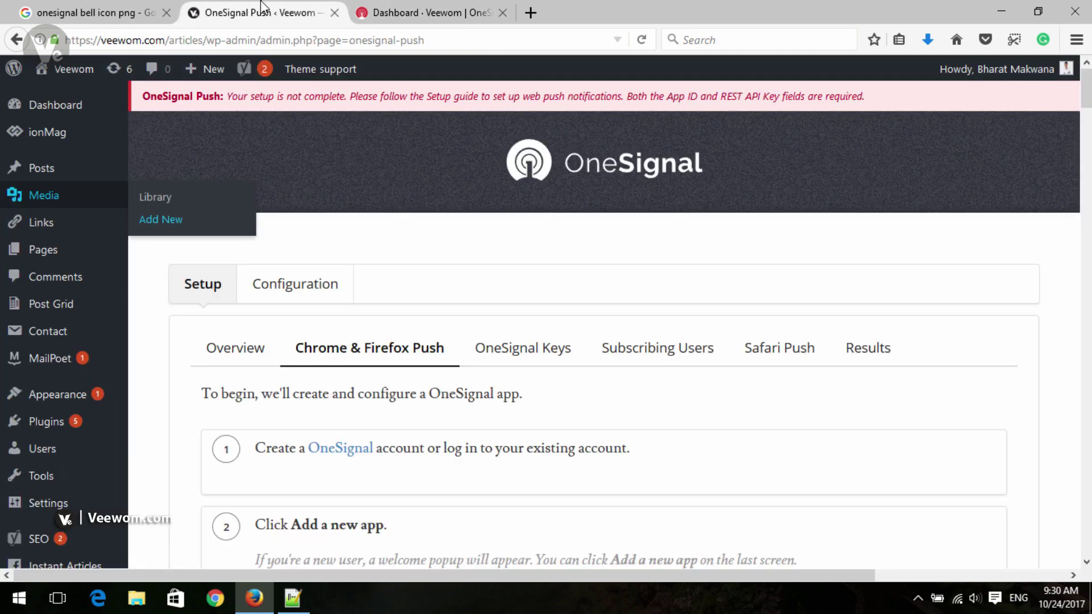
left_click(310, 293)
scroll(773, 265, "down", 3)
scroll(761, 262, "down", 3)
scroll(756, 261, "up", 2)
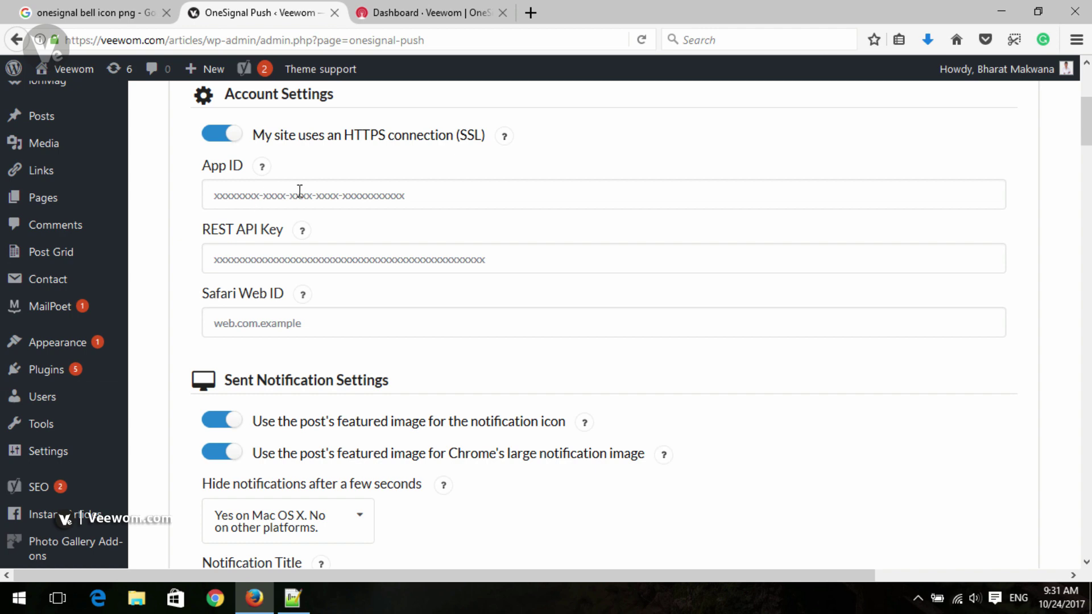
mouse_move(186, 111)
left_mouse_down()
mouse_move(336, 121)
mouse_move(524, 158)
left_mouse_up()
key("Escape")
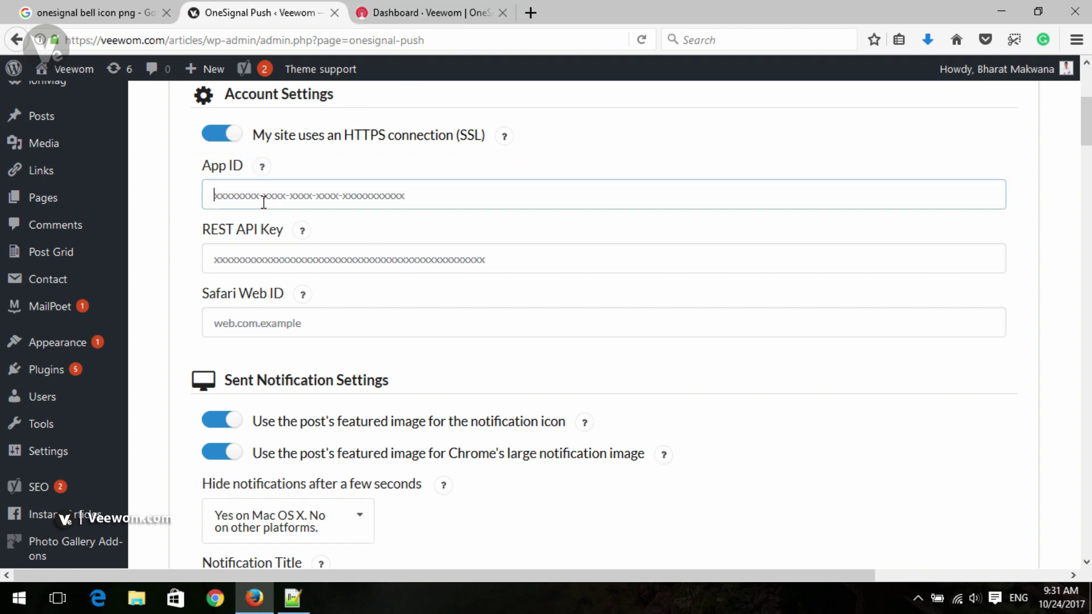
left_click(261, 263)
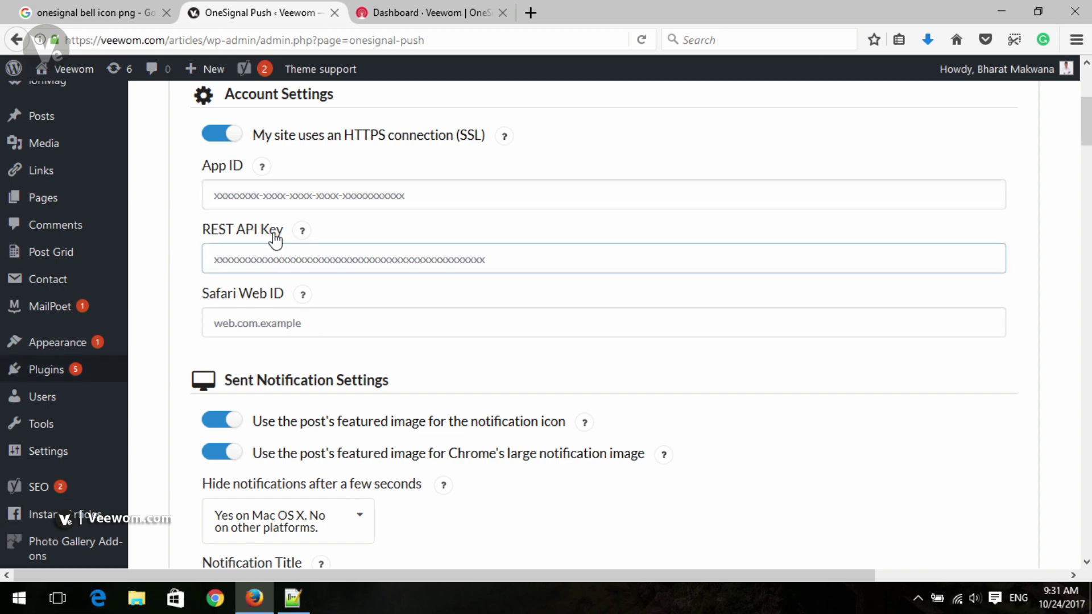
key("ctrl+Tab")
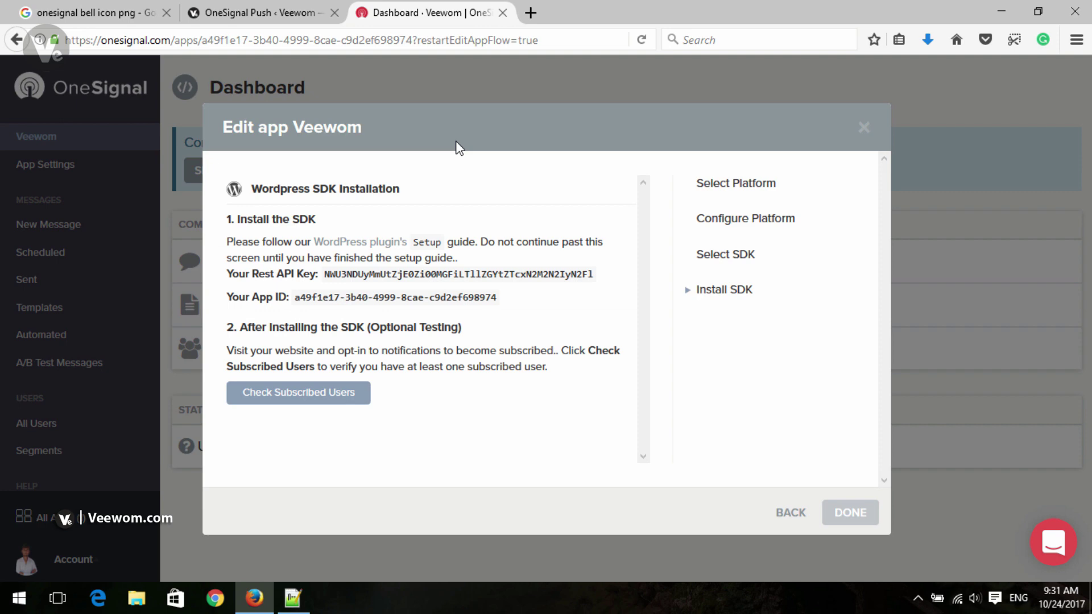
Copy the app's REST API Key from the Wordpress SDK Installation page.
left_click(596, 279)
left_click_drag(596, 279, 331, 279)
right_click(348, 277)
left_click(367, 287)
left_click(620, 316)
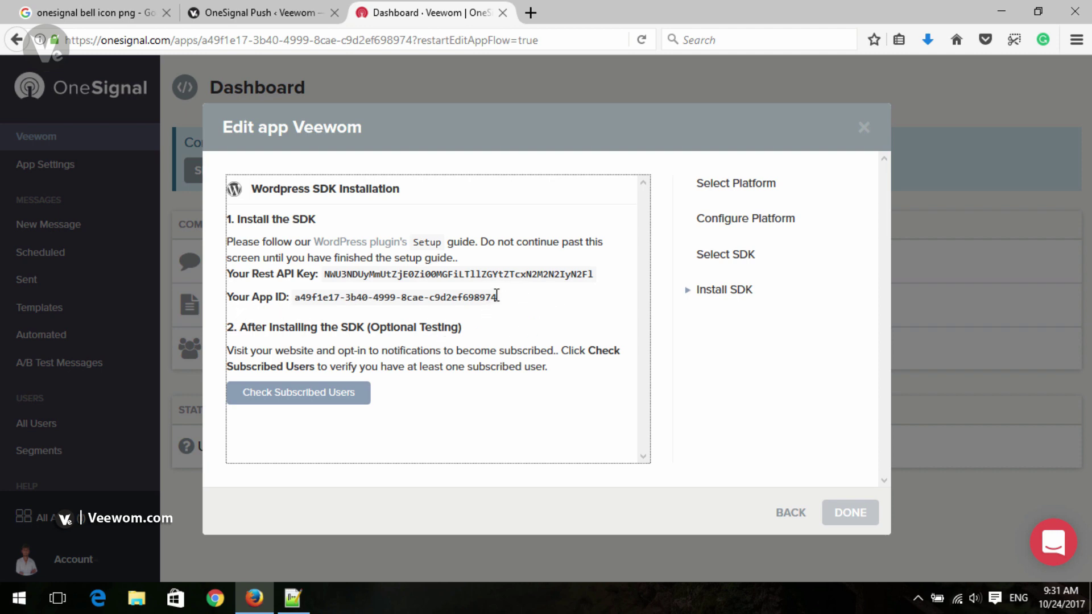
Copy the App ID from the OneSignal SDK installation page into the plugin's App ID field.
left_click_drag(498, 297, 295, 298)
right_click(303, 295)
left_click(336, 308)
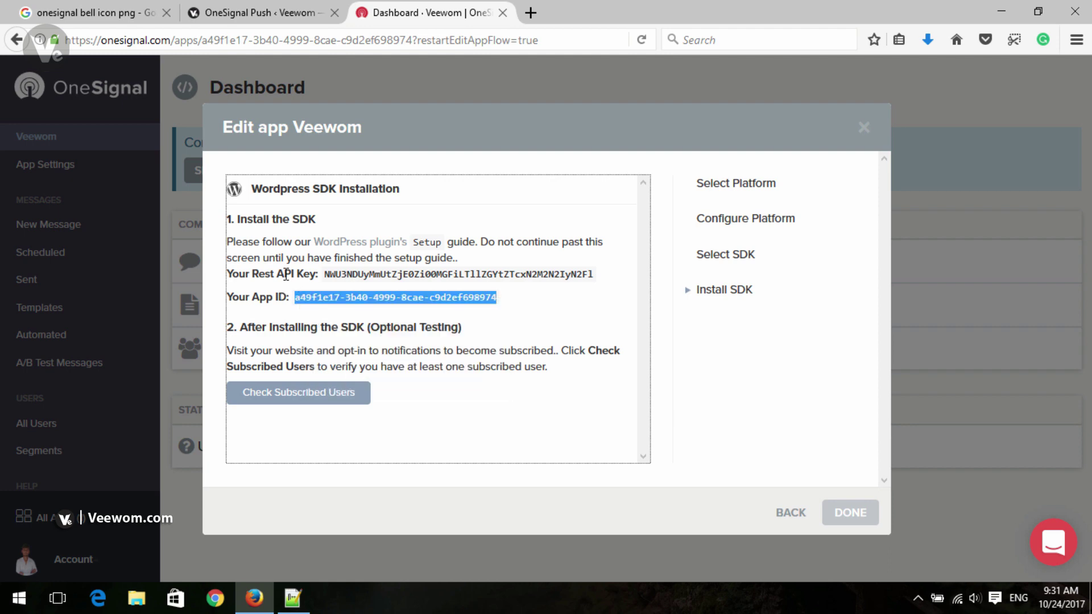
left_click(264, 14)
left_click(258, 254)
right_click(244, 197)
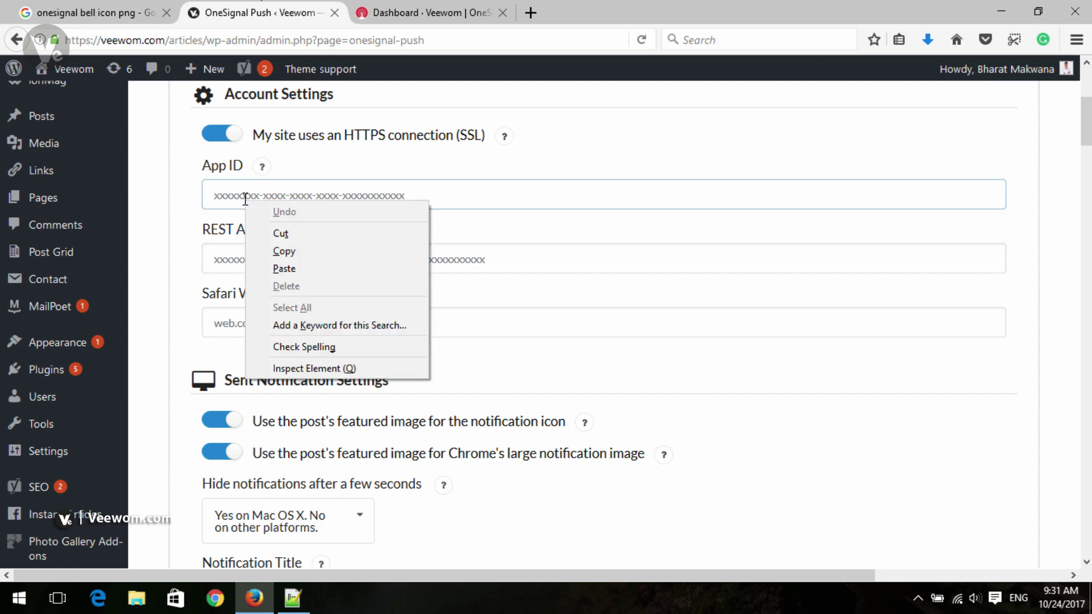
left_click(309, 267)
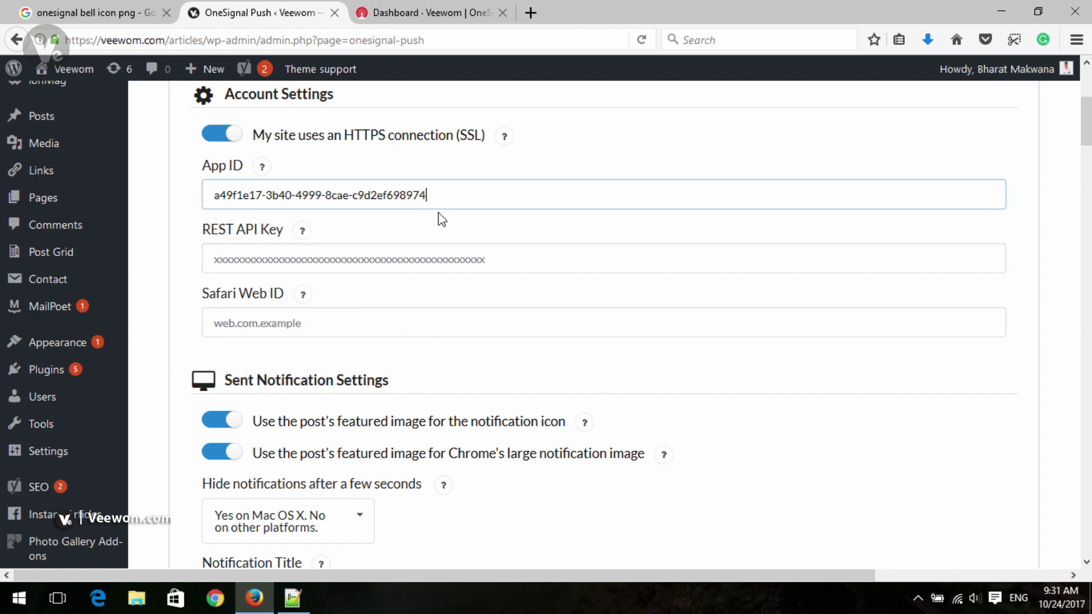
Copy the REST API Key from the OneSignal SDK installation page into the plugin's REST API Key field.
left_click(432, 13)
left_click_drag(600, 275, 328, 276)
right_click(345, 278)
left_click(353, 290)
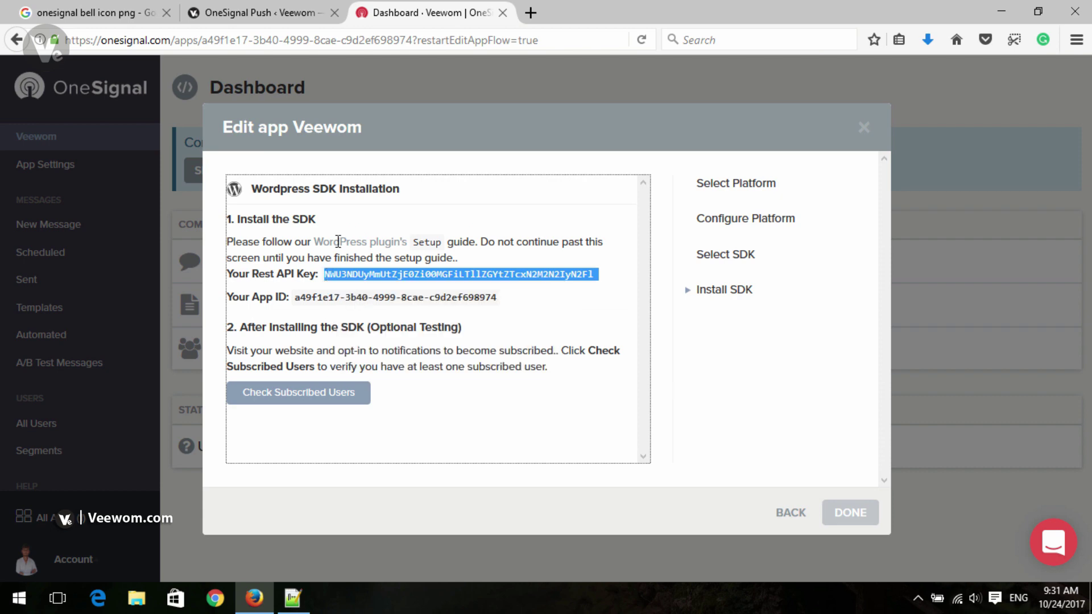
left_click(284, 14)
left_click(280, 261)
right_click(280, 262)
left_click(318, 332)
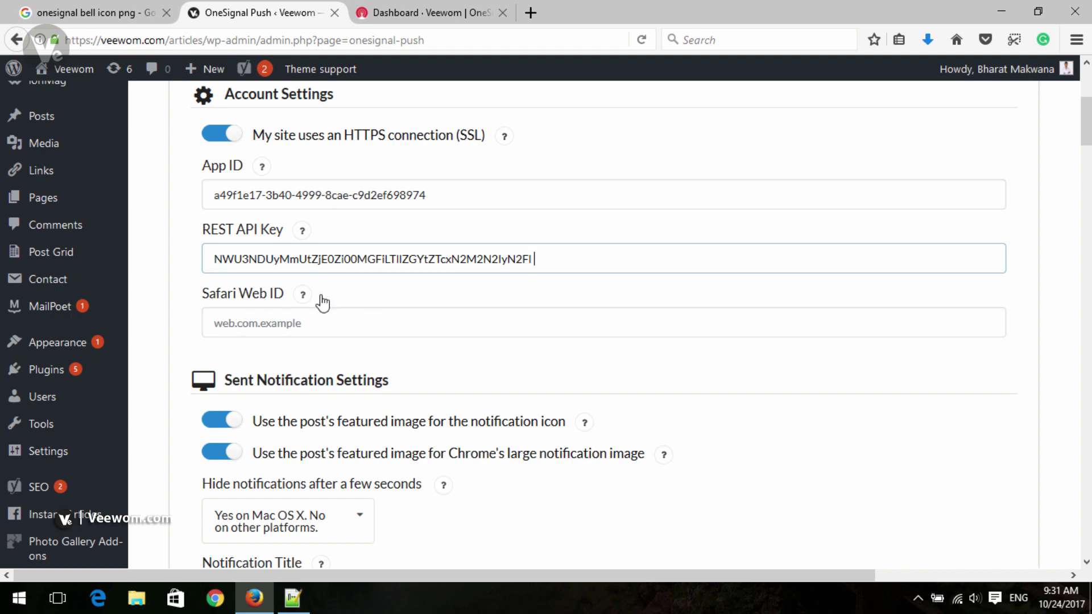
Review the Sent Notification Settings, checking the featured-image toggle for the notification icon and the Notification Title.
scroll(346, 295, "down", 5)
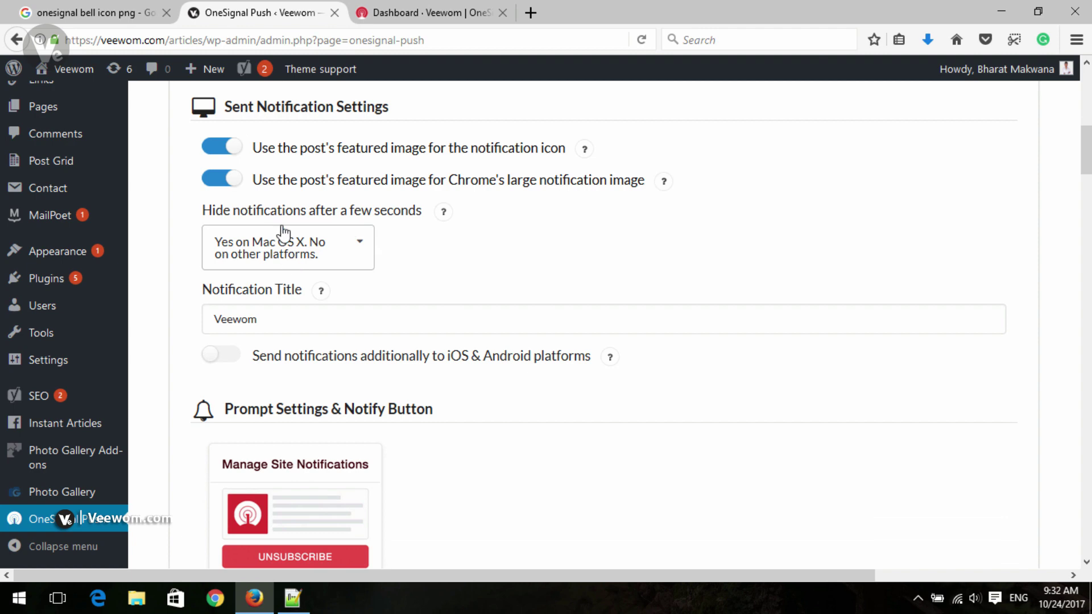
left_click(238, 151)
left_click(238, 153)
scroll(322, 203, "down", 3)
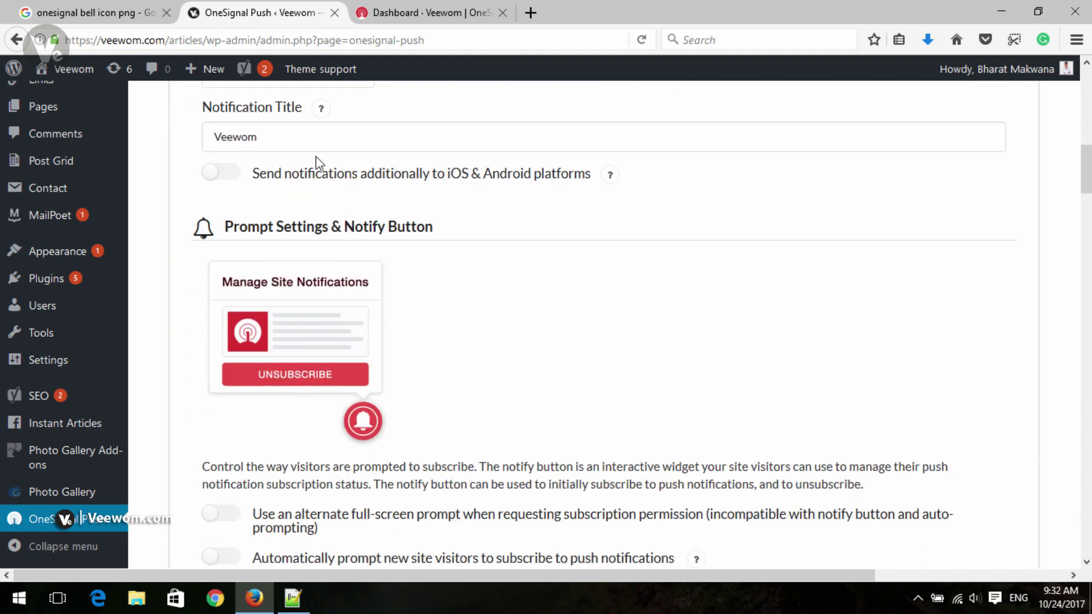
left_click(273, 134)
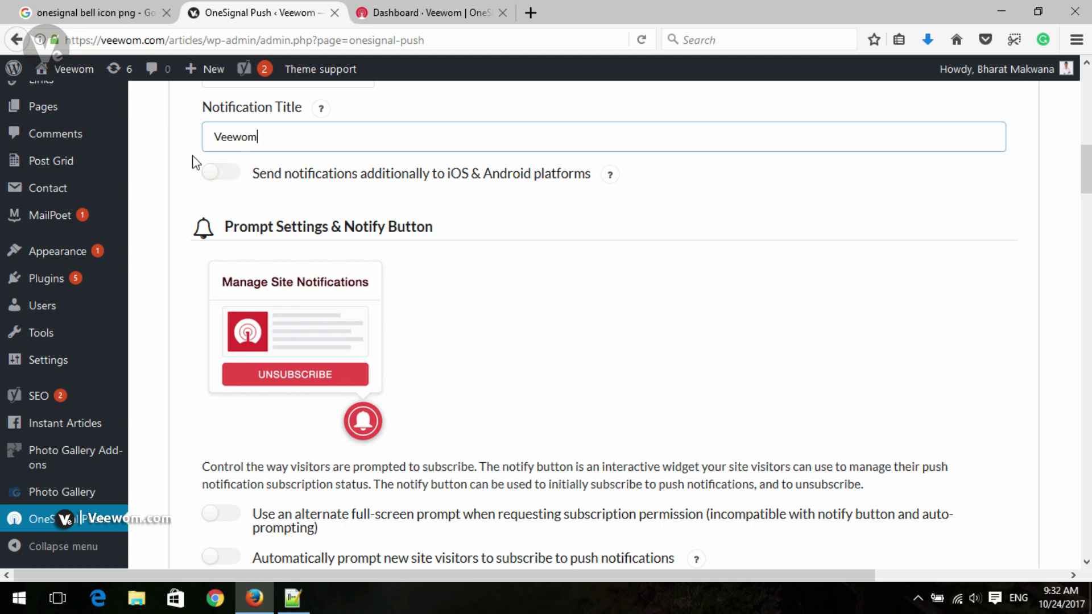
Enable automatic prompting of new site visitors, the slidedown permission message and the notify button, keeping the alternate full-screen prompt off.
scroll(364, 427, "down", 3)
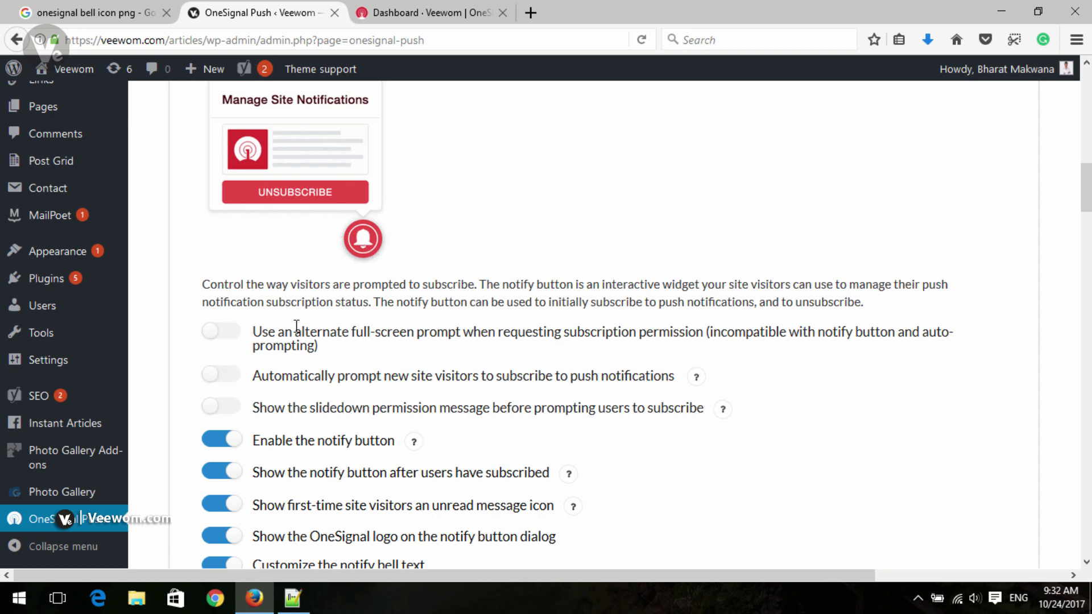
scroll(342, 356, "down", 2)
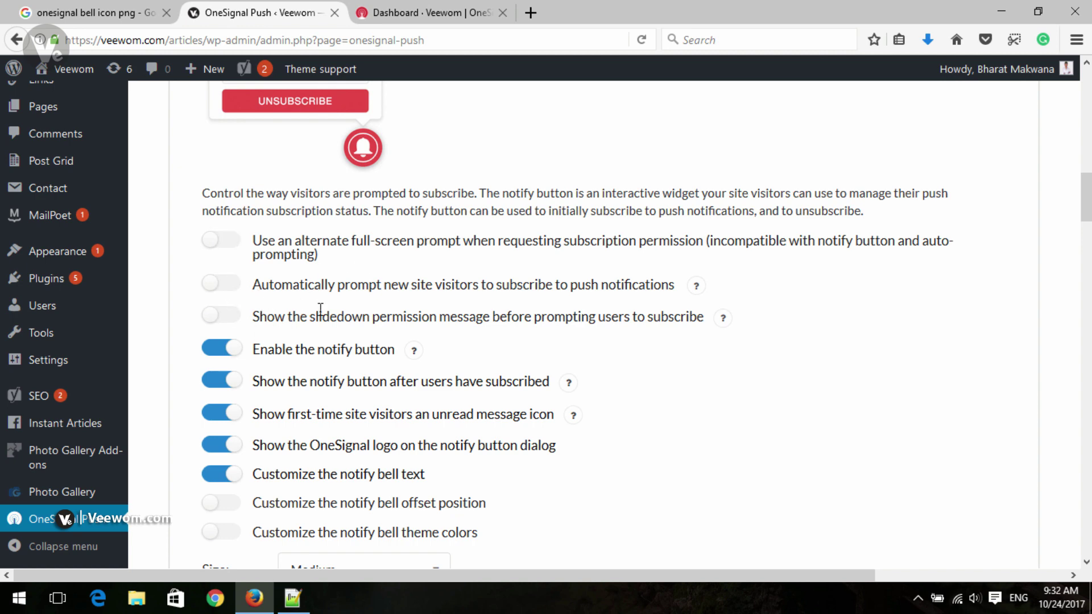
left_click(230, 284)
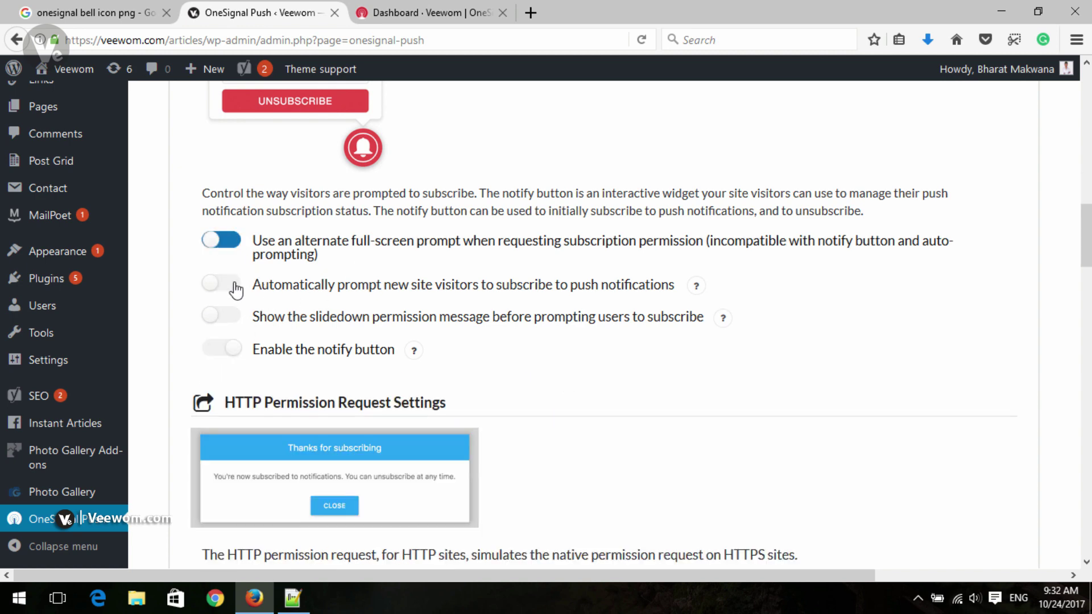
left_click(228, 314)
left_click(228, 348)
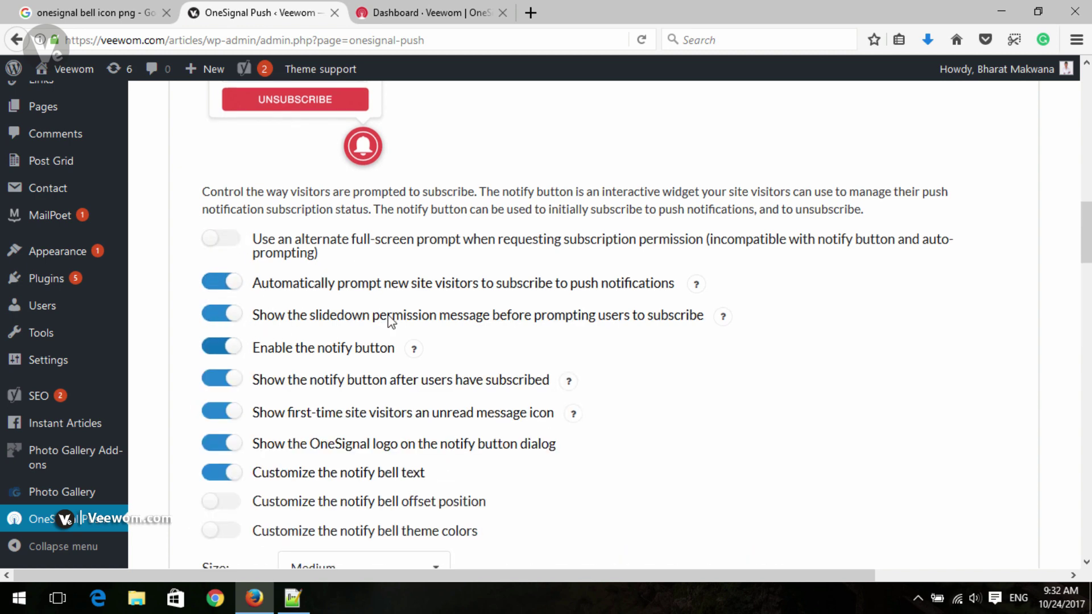
Review the remaining notify button, welcome and automatic notification settings, and save the plugin configuration.
scroll(386, 317, "down", 7)
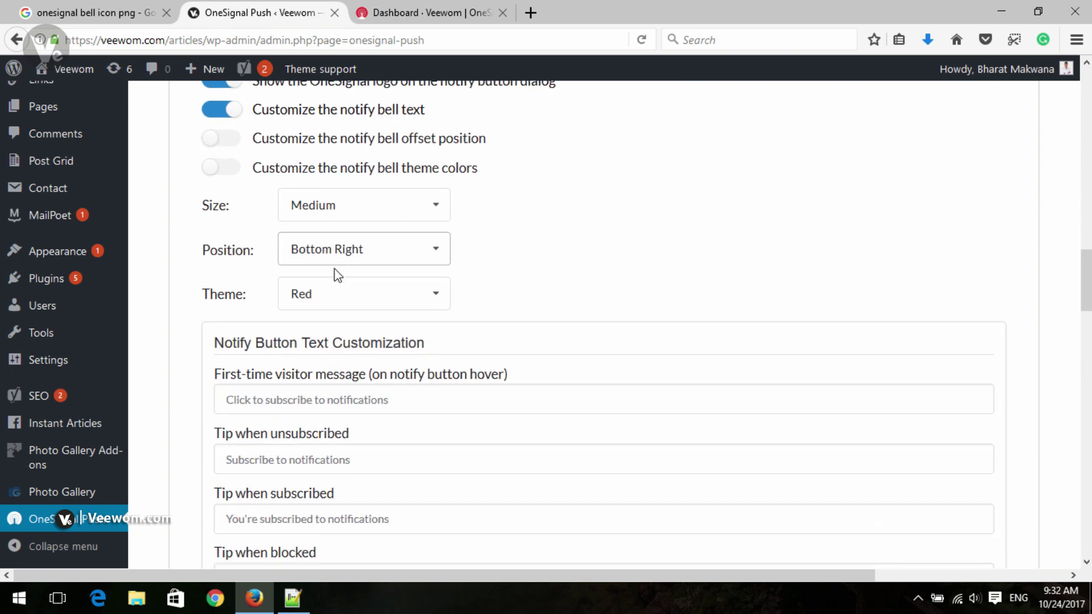
scroll(357, 364, "down", 5)
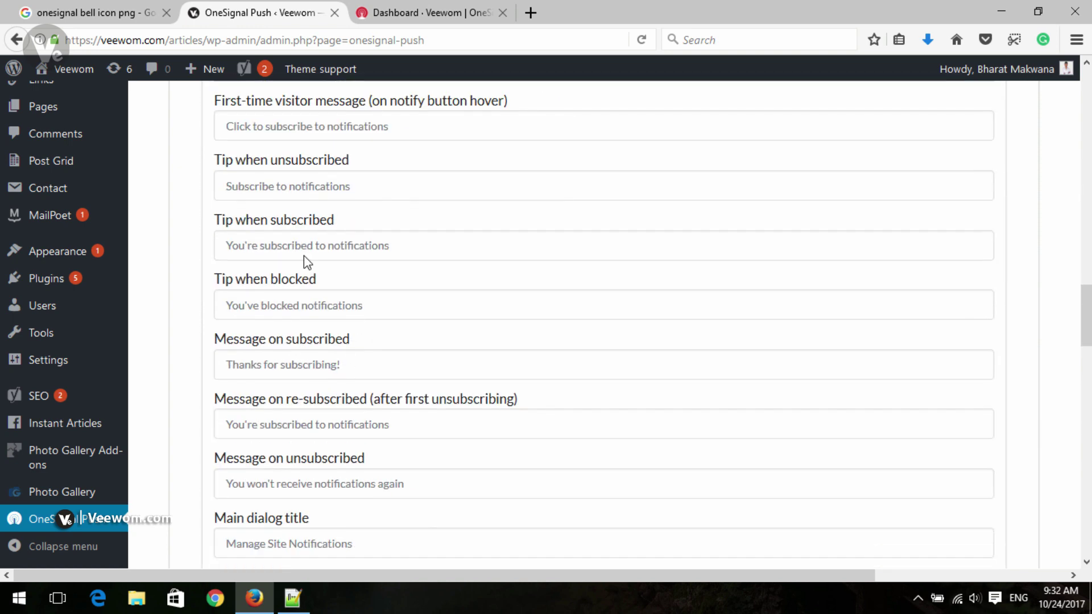
scroll(357, 215, "down", 11)
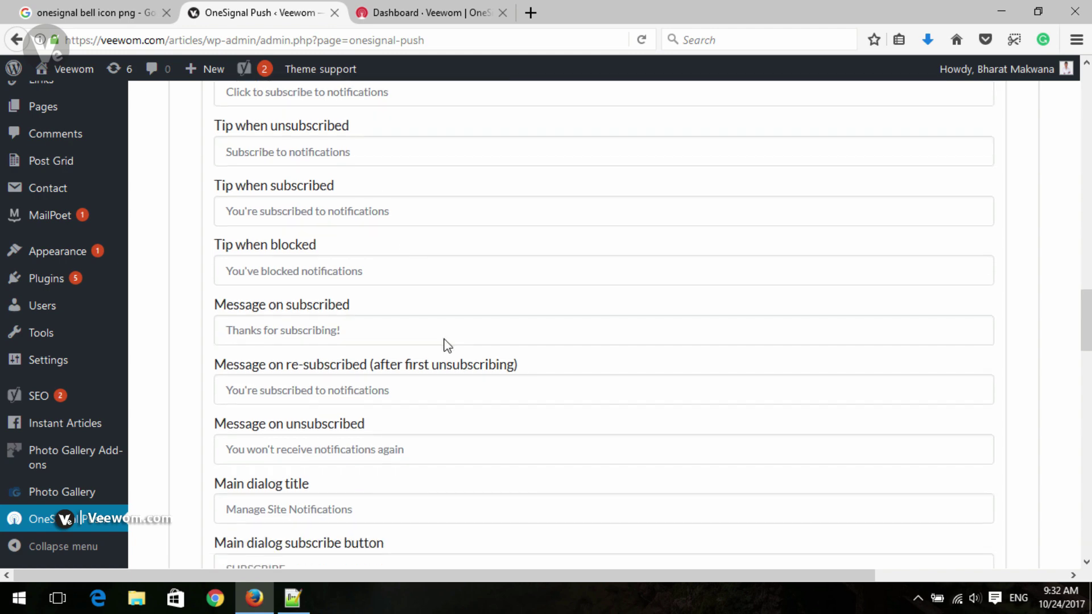
scroll(434, 275, "down", 3)
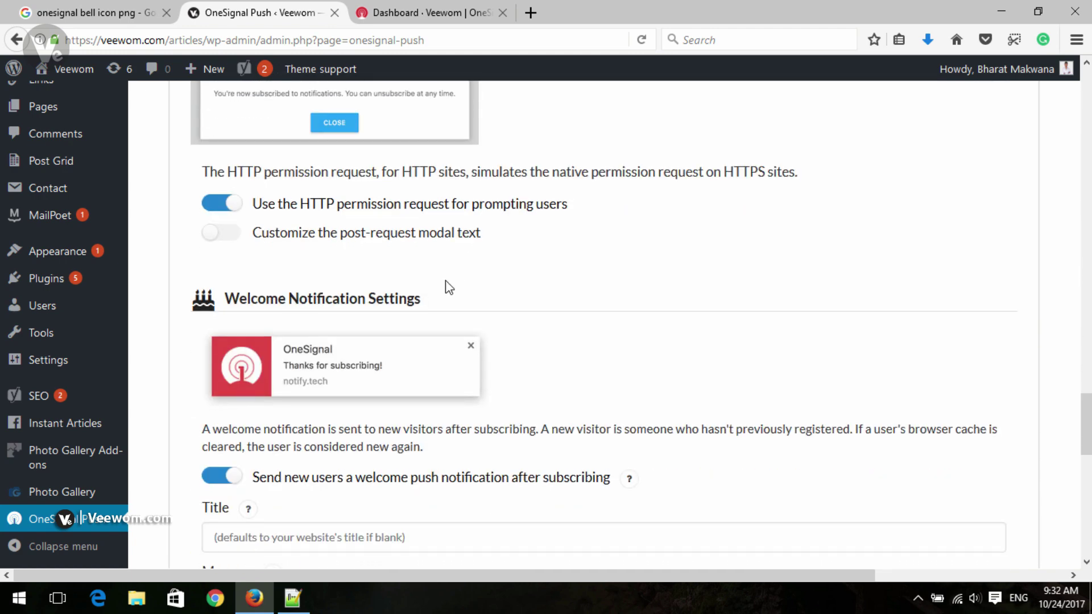
scroll(353, 305, "down", 3)
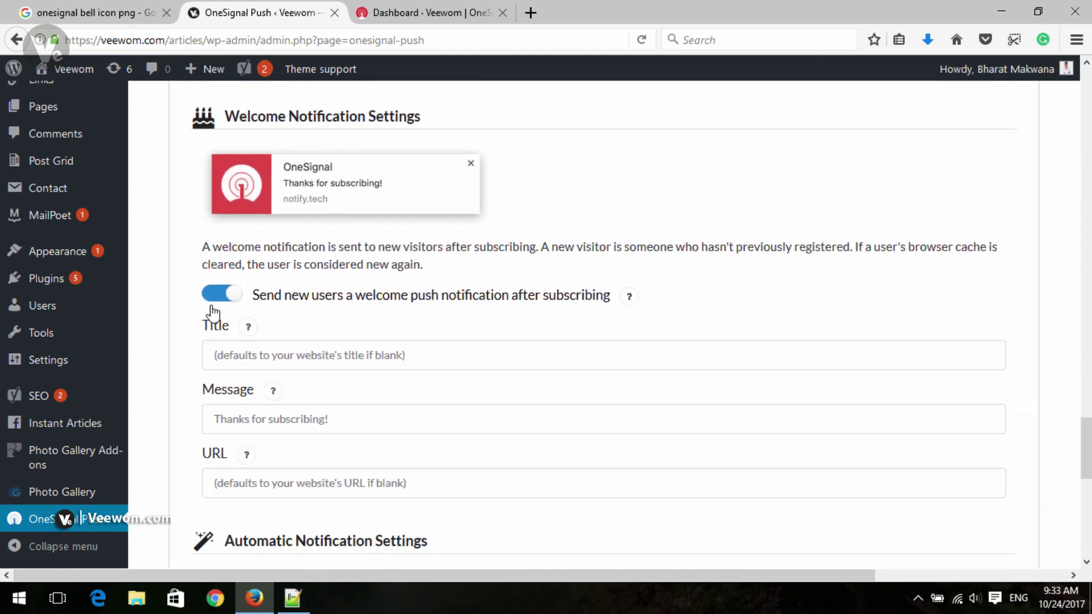
scroll(321, 342, "down", 5)
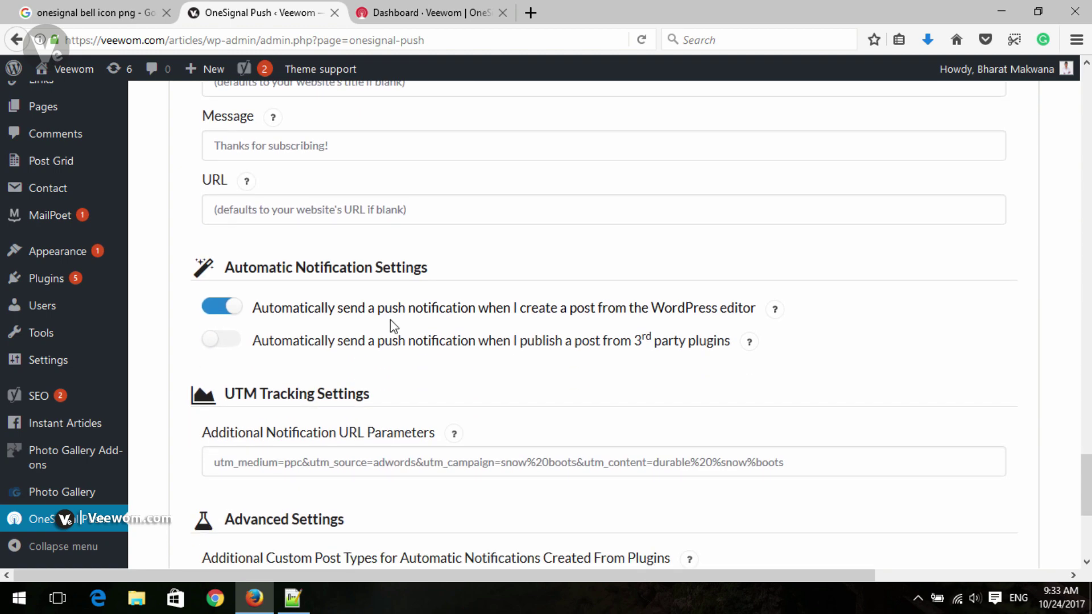
scroll(361, 275, "up", 3)
scroll(370, 293, "down", 5)
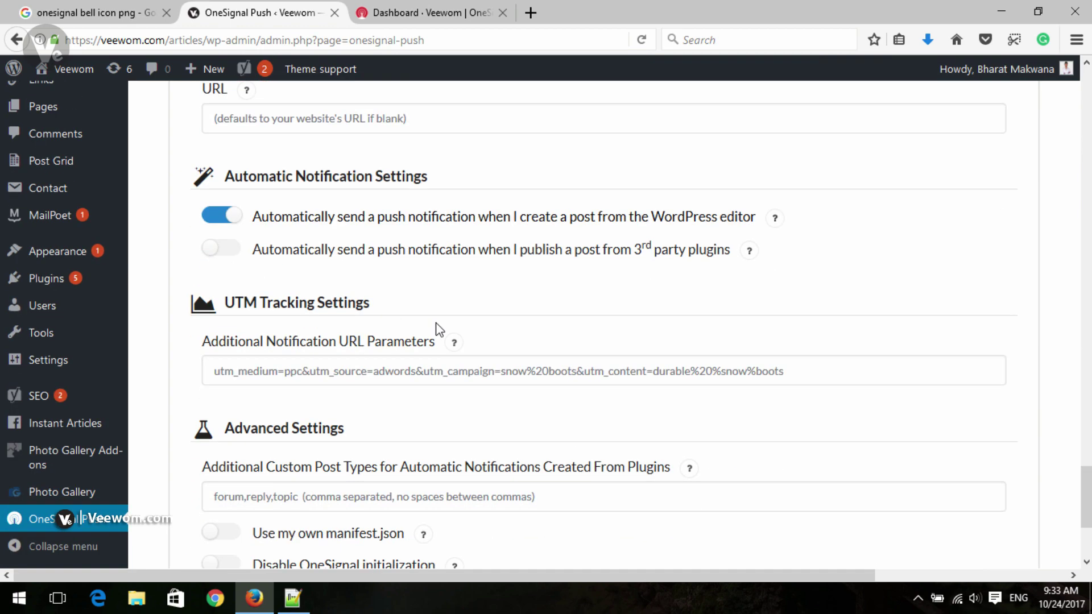
scroll(438, 333, "down", 3)
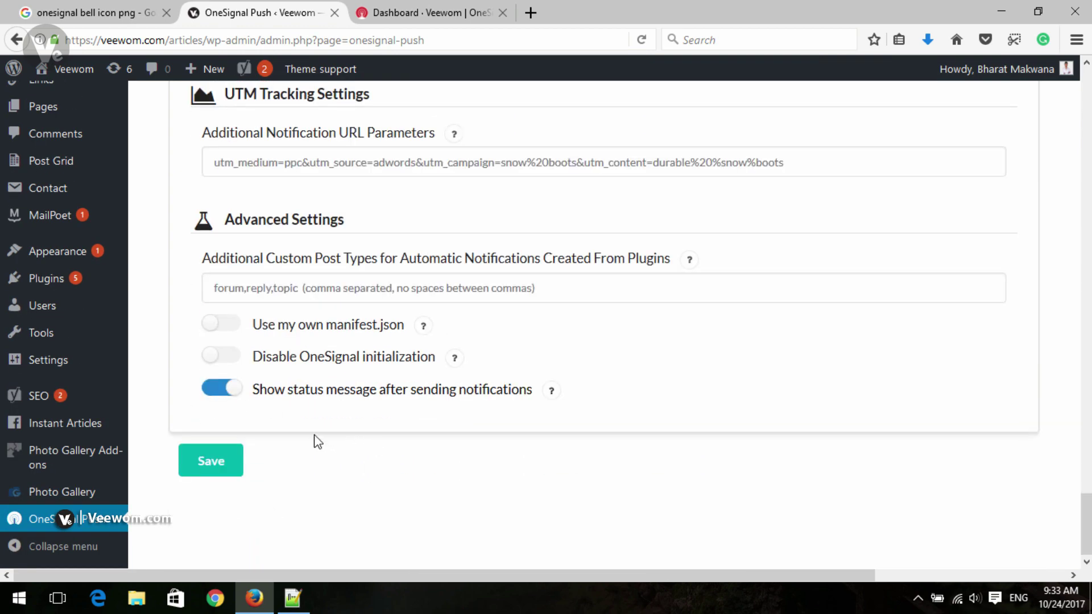
left_click(220, 465)
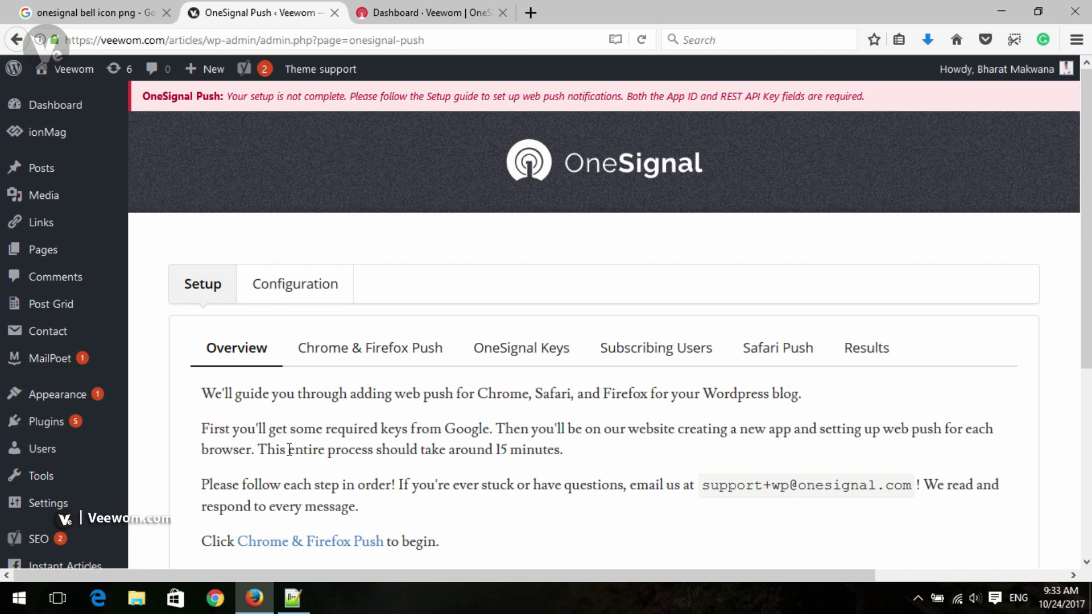
left_click_drag(206, 40, 65, 41)
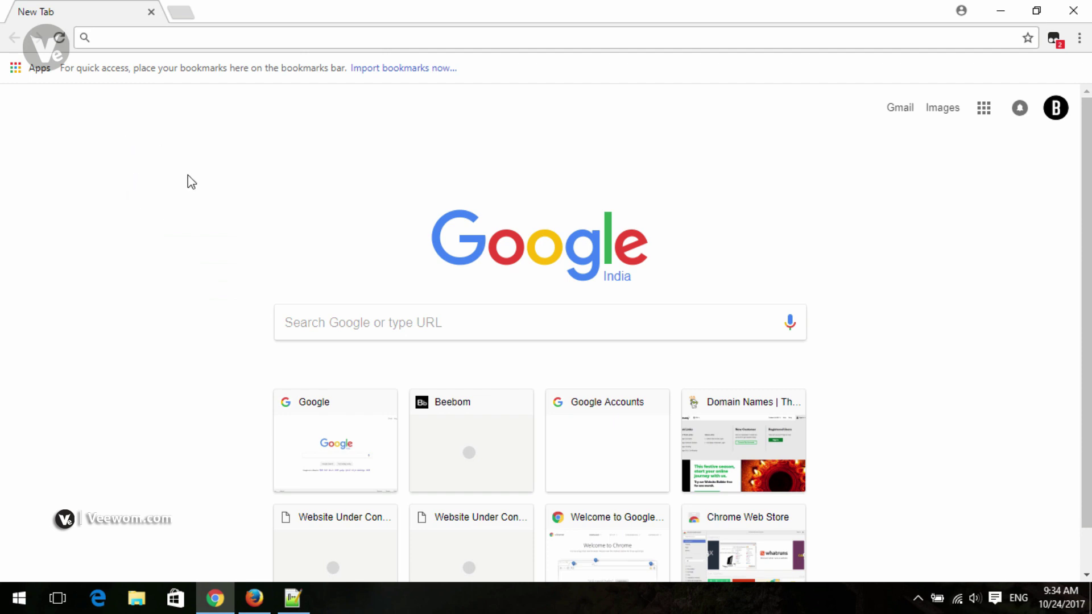
right_click(239, 40)
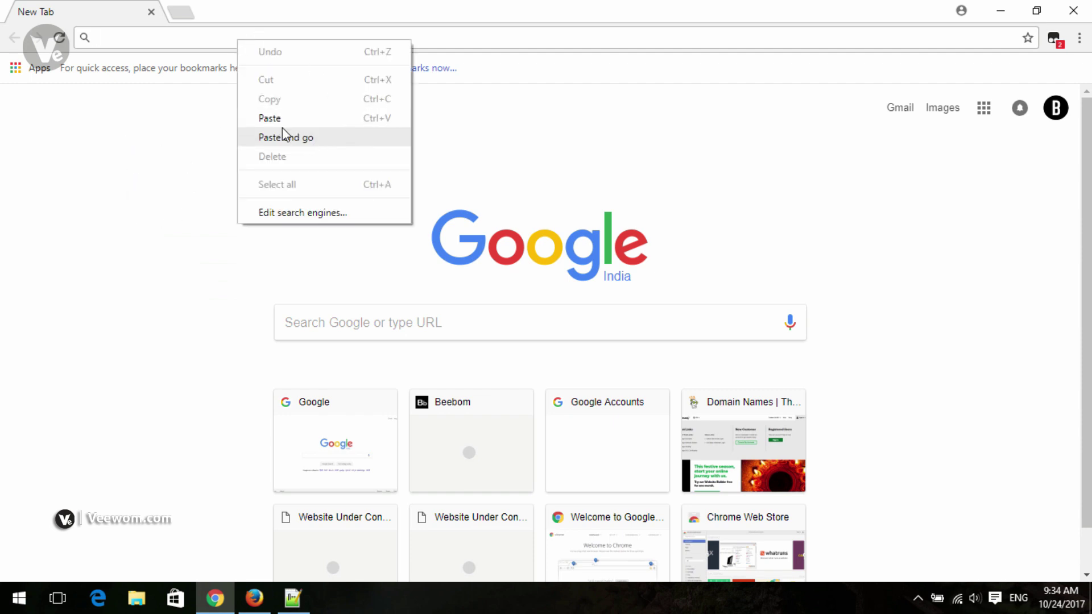
left_click(254, 117)
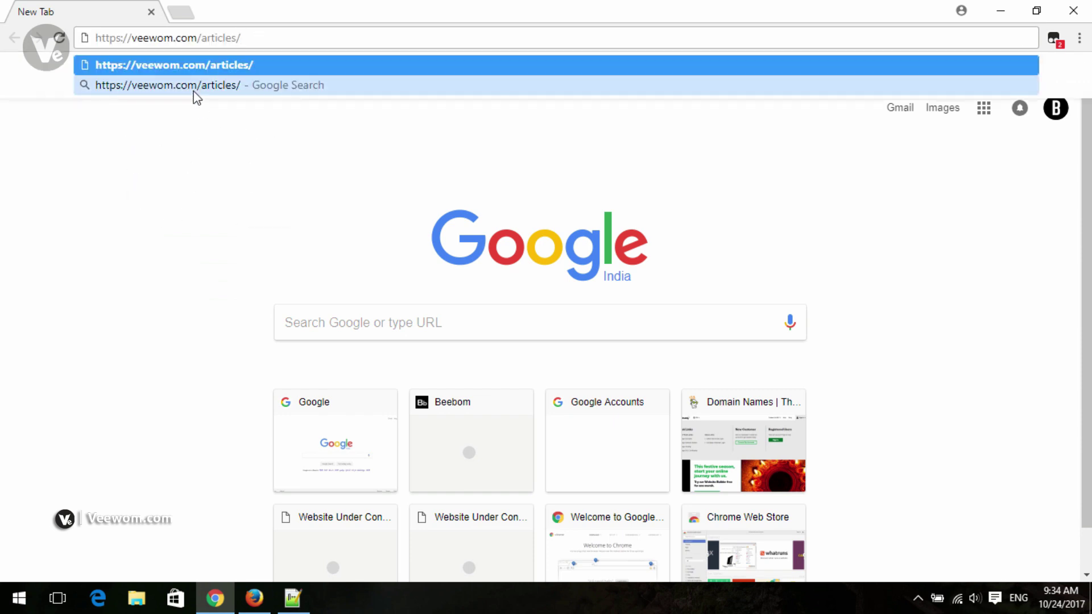
key("Return")
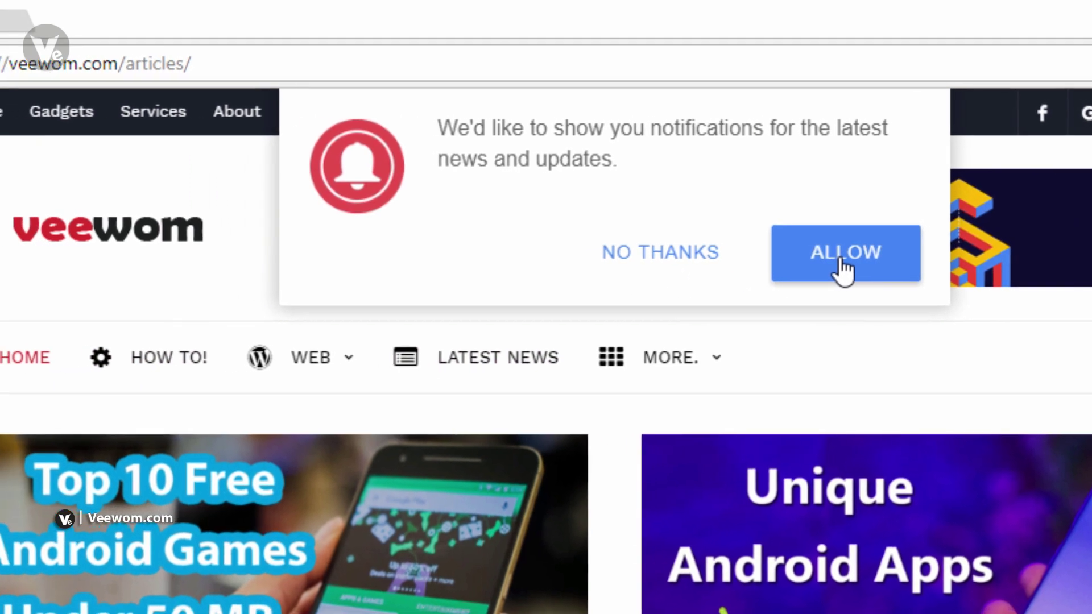
Allow veewom.com to show notifications in both the site prompt and the browser permission request, and dismiss the welcome notification.
left_click(917, 257)
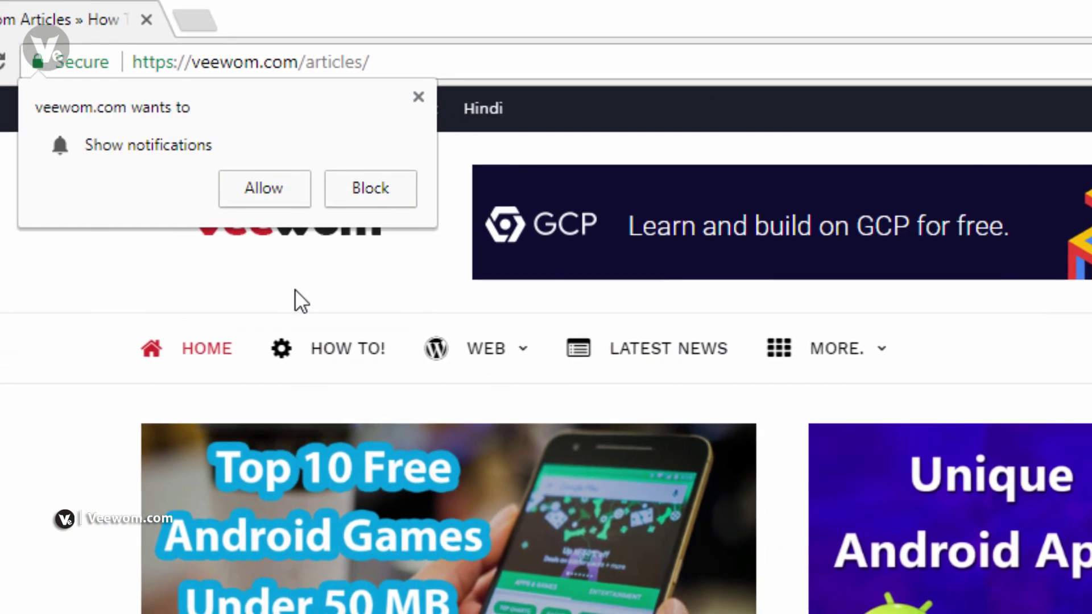
left_click(292, 192)
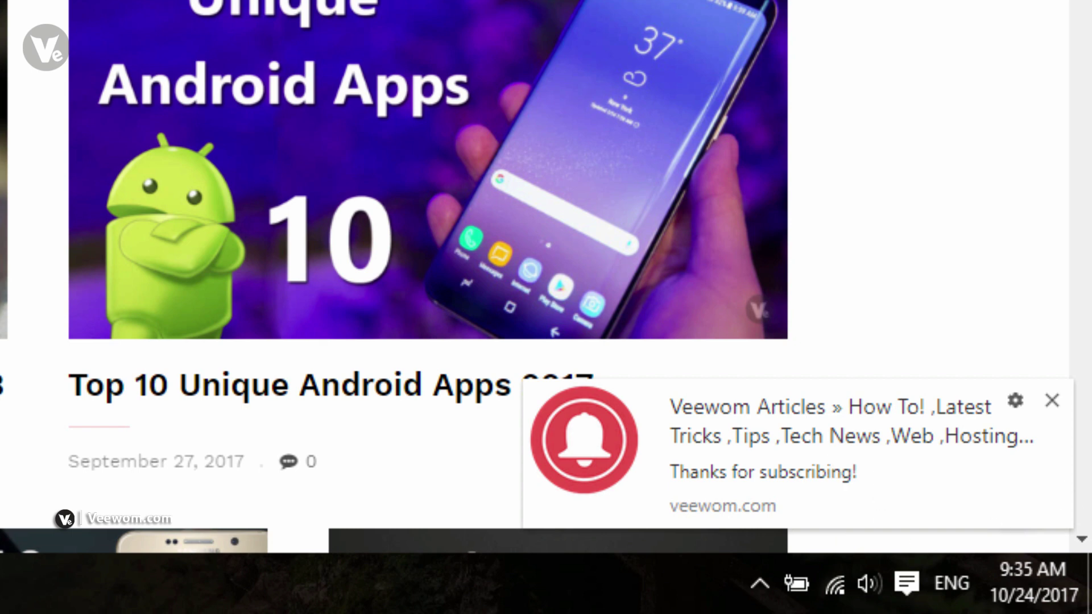
left_click(1053, 401)
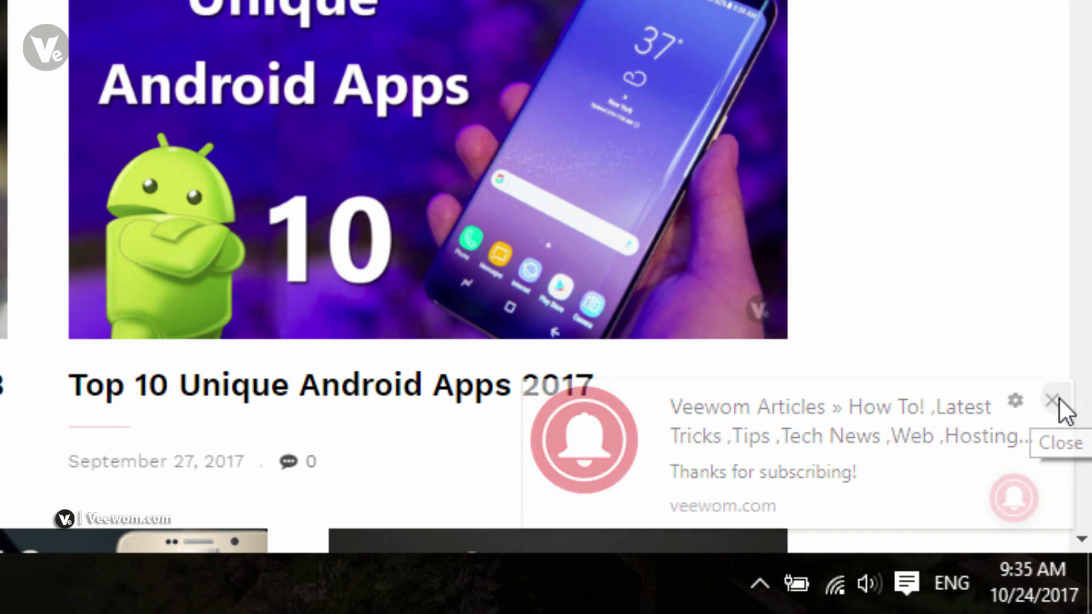